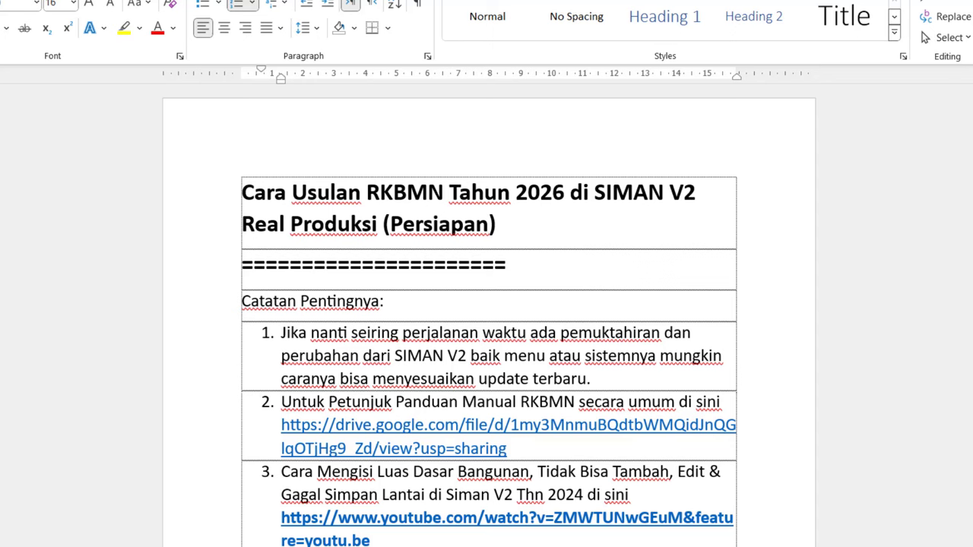
Read through the numbered notes on submitting the 2026 RKBMN proposal in the document
click(750, 370)
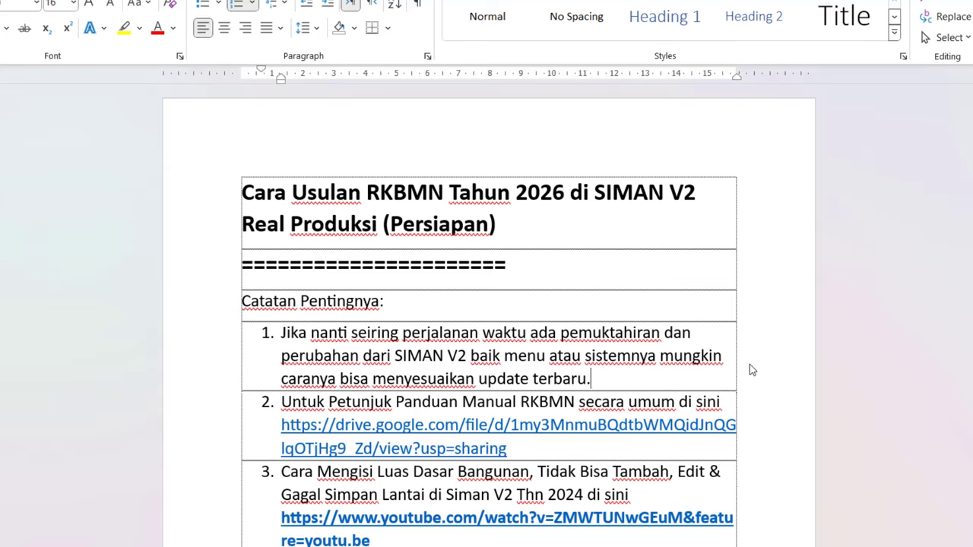
scroll(750, 371, down, 2)
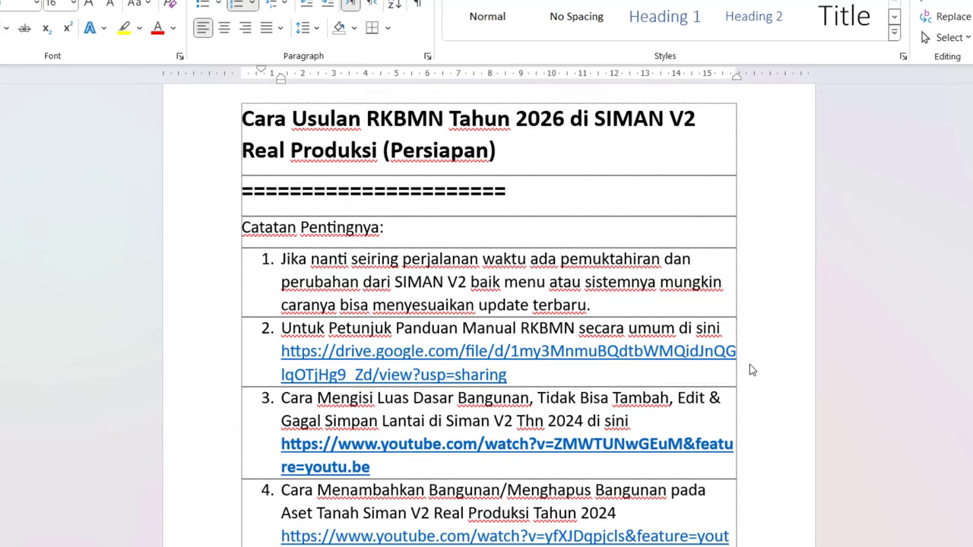
scroll(750, 364, down, 1)
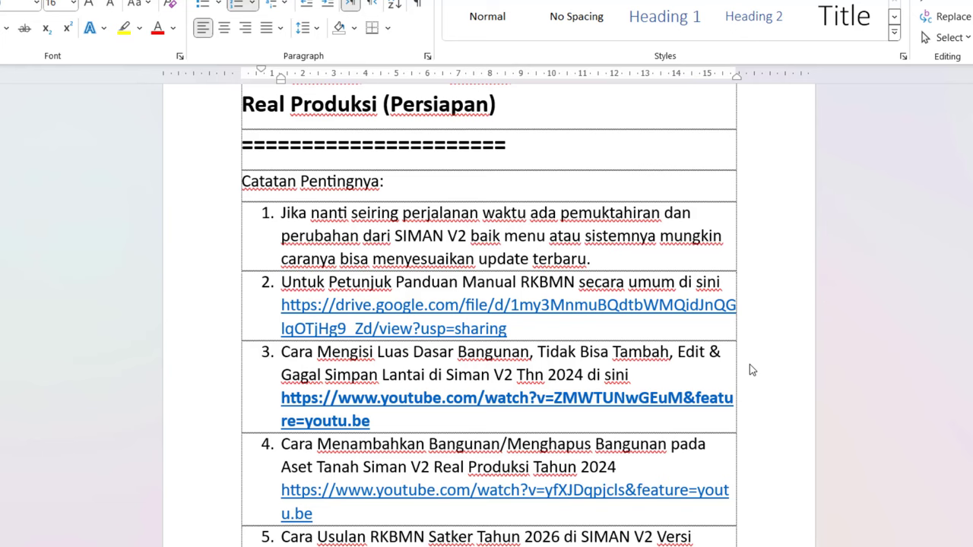
scroll(750, 365, down, 1)
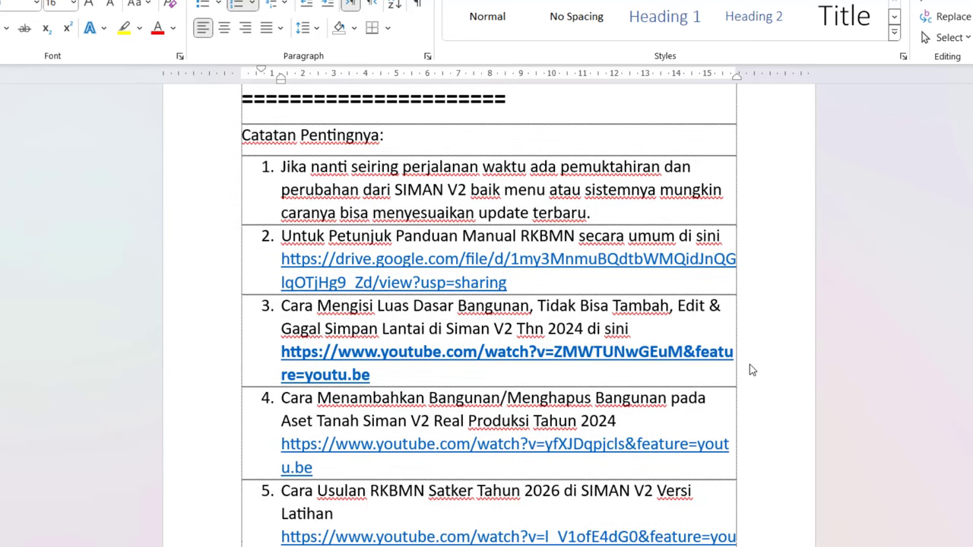
scroll(751, 371, down, 3)
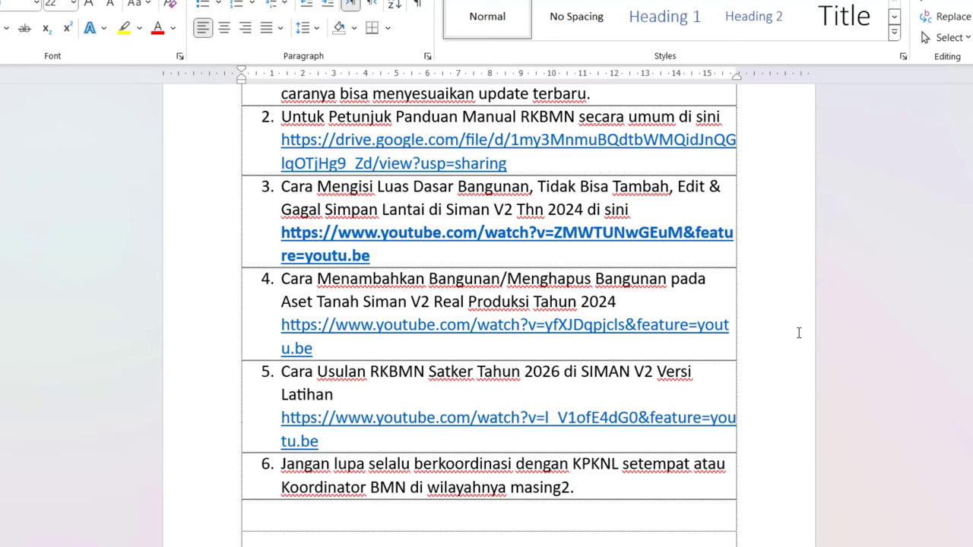
Switch to the SIMAN V2 window in Firefox and open the Profile Unit Kerja page from the account options
mouse_move(487, 546)
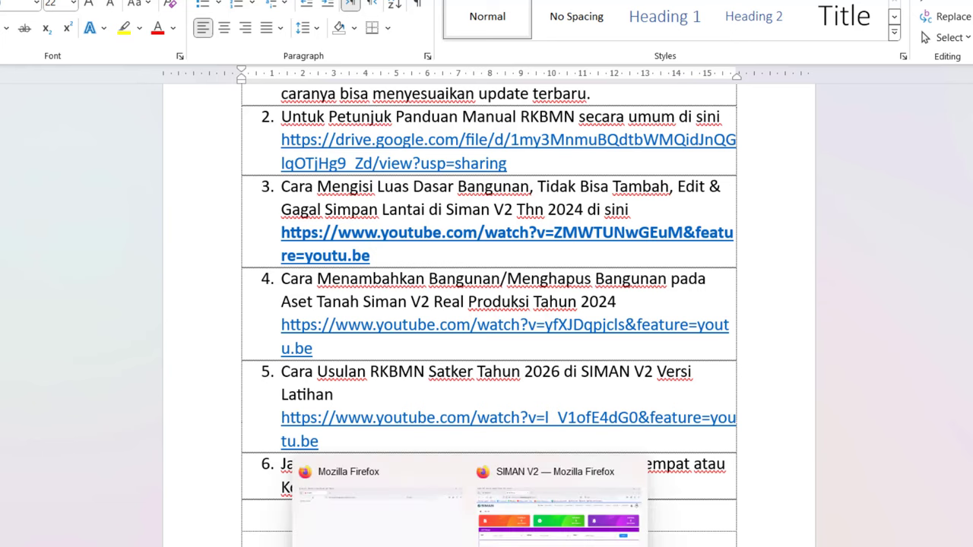
click(527, 541)
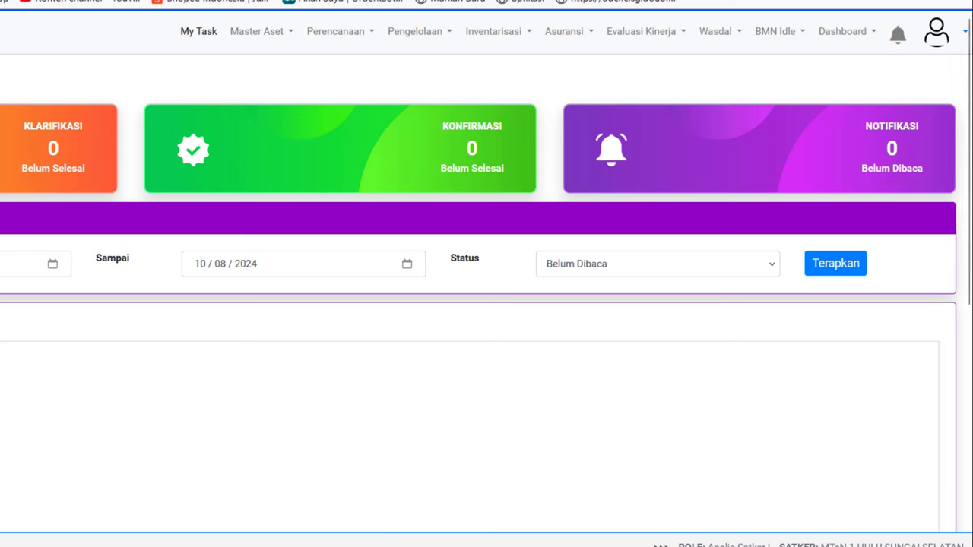
click(936, 31)
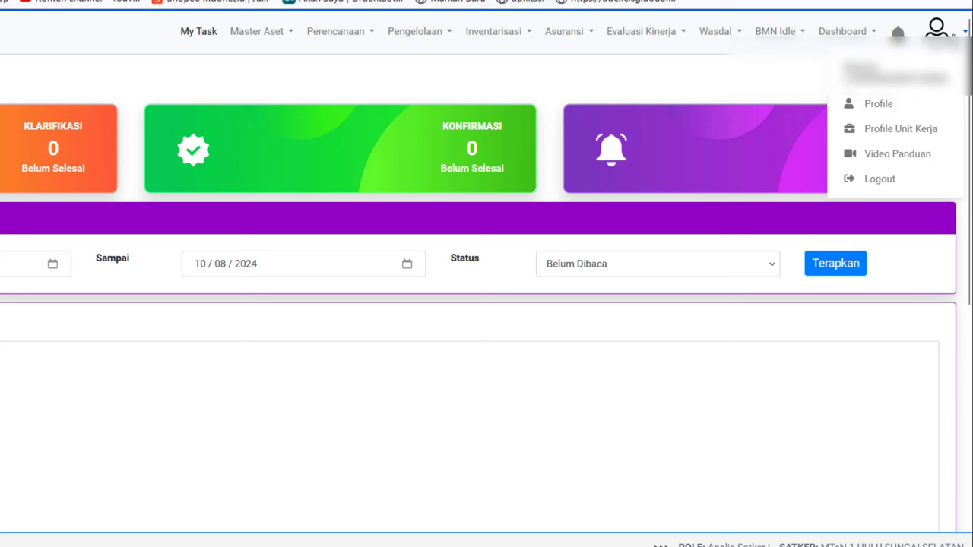
click(912, 141)
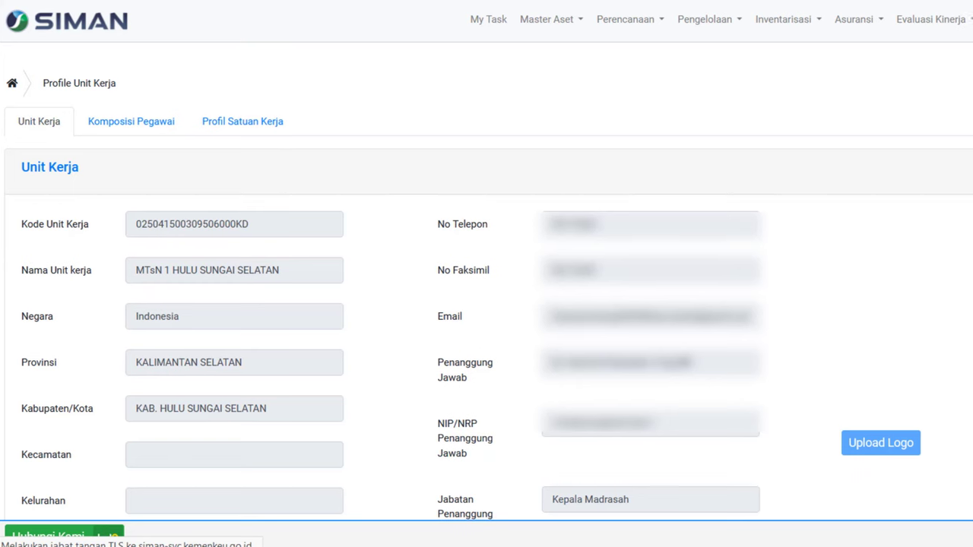
Edit the Unit Kerja profile, look up its Kelurahan, and save the profile
click(933, 181)
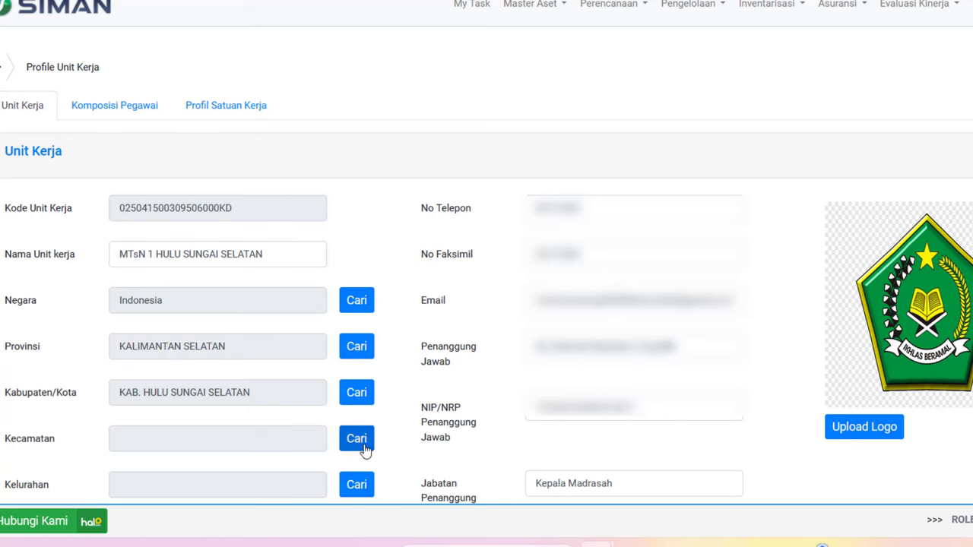
click(351, 488)
scroll(904, 416, down, 1)
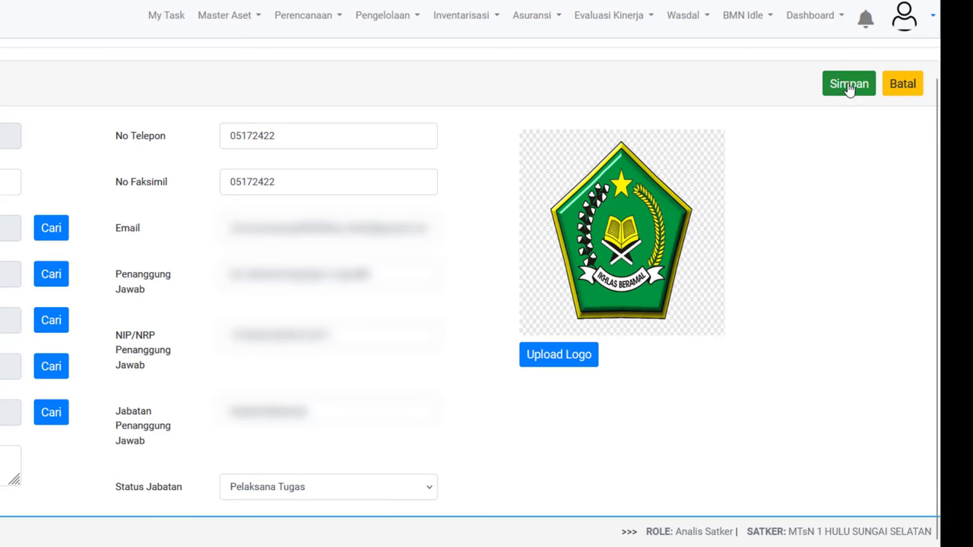
click(849, 85)
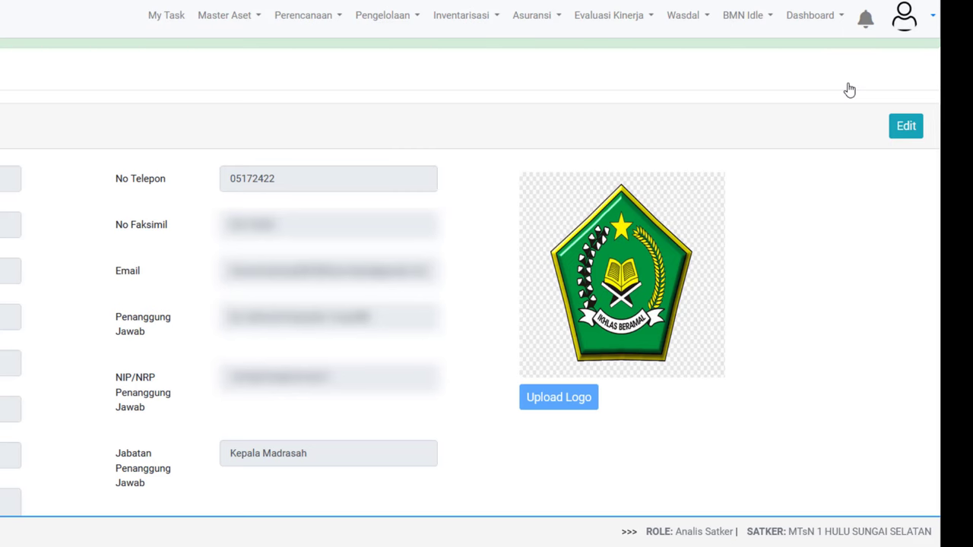
scroll(850, 89, down, 1)
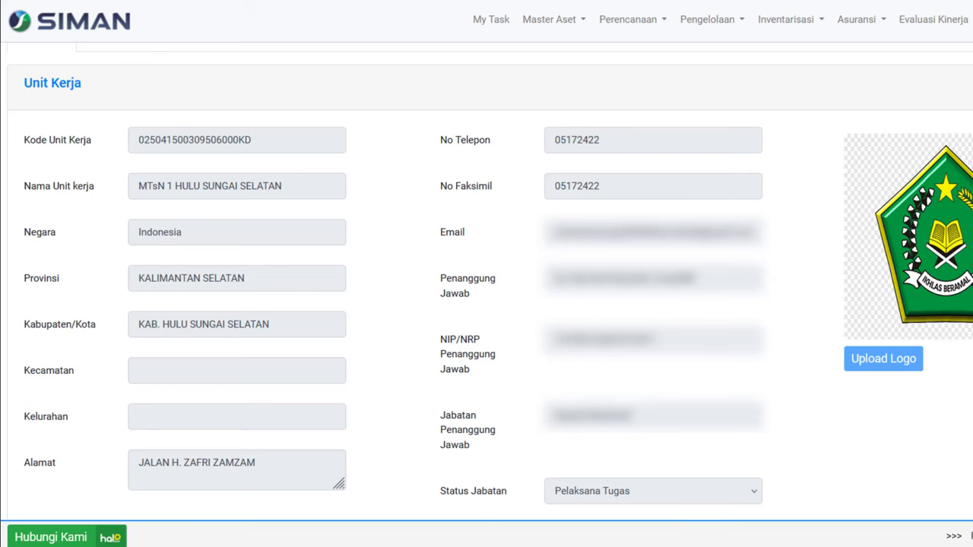
scroll(487, 281, up, 2)
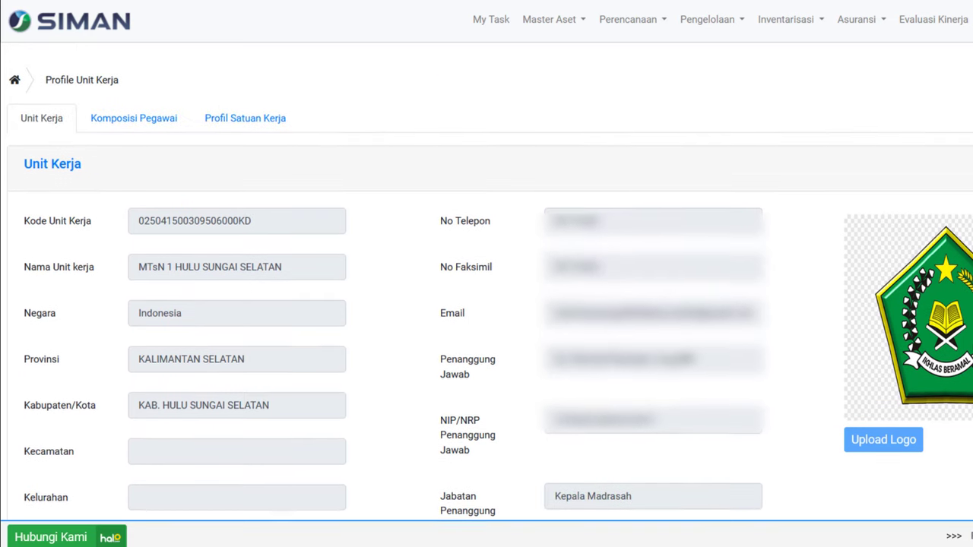
Start a new Komposisi Pegawai entry with Eselon V 1, Pelaksana 2, Fungsional Golongan IV 10 and Fungsional Golongan III ke Bawah 10
click(136, 129)
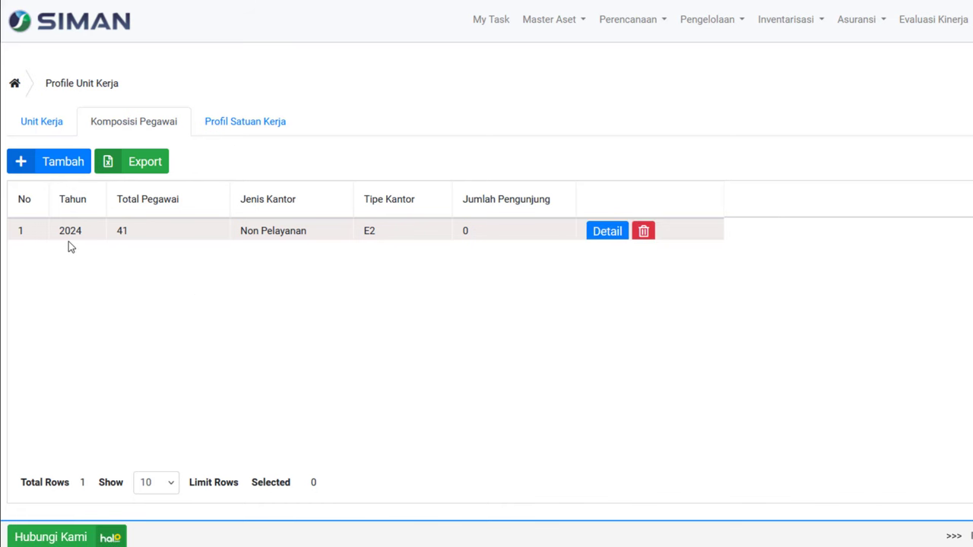
click(62, 166)
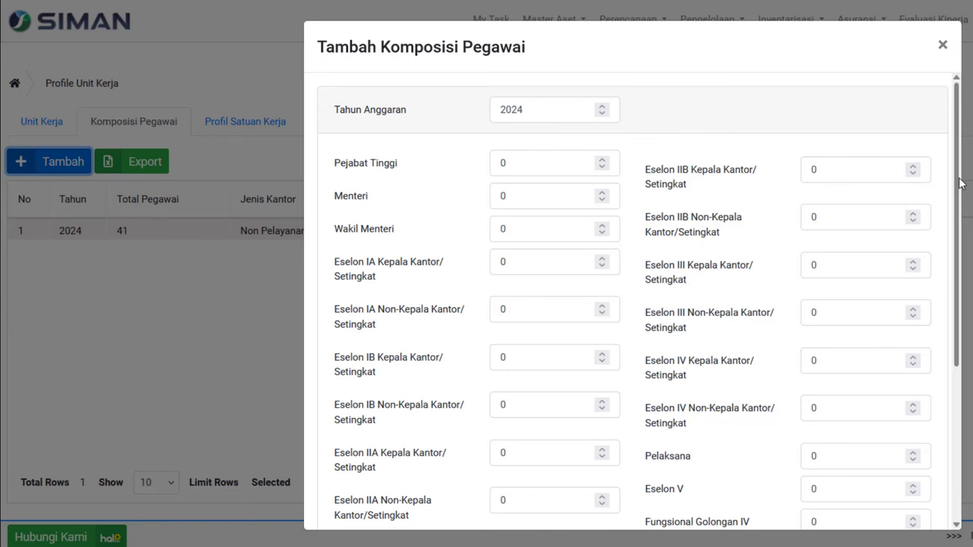
drag(967, 239, 971, 422)
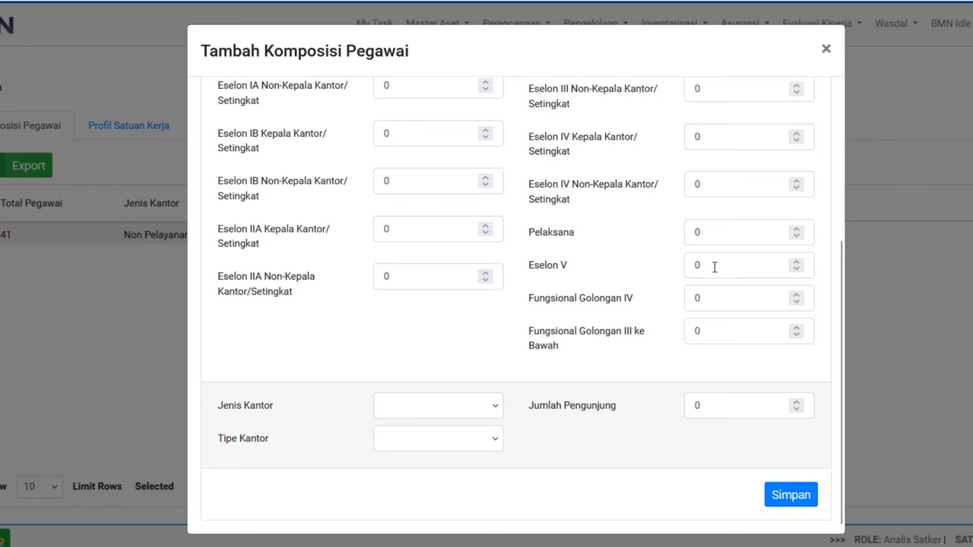
drag(715, 267, 678, 263)
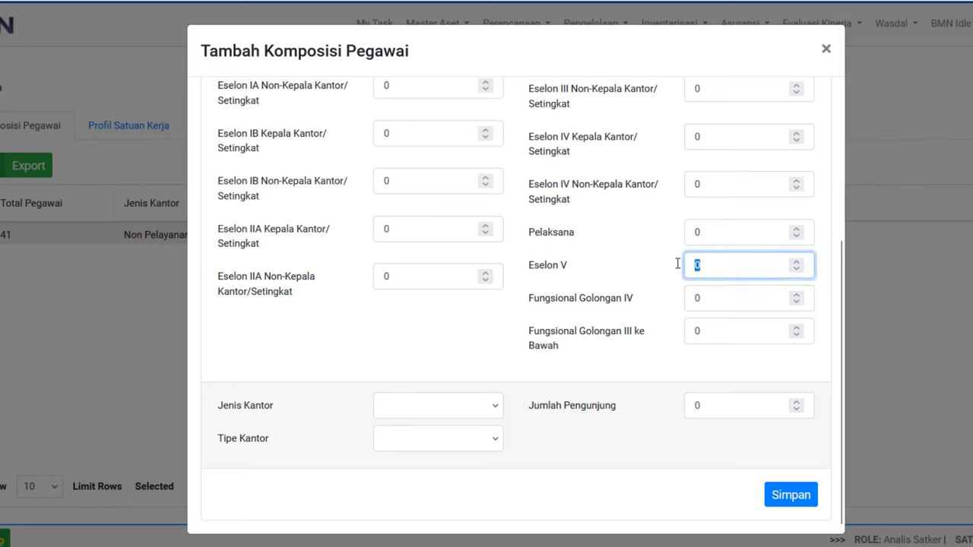
text(1)
drag(691, 231, 666, 232)
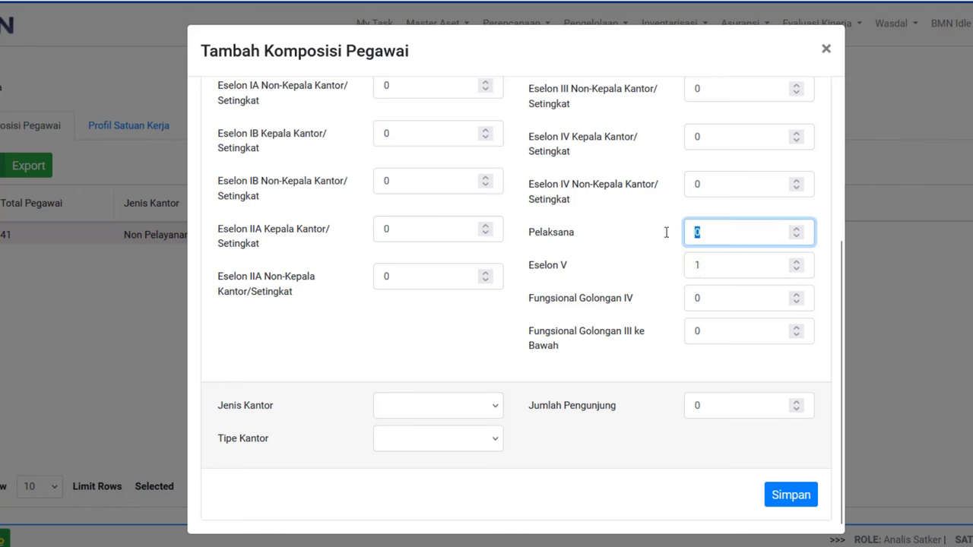
text(2)
drag(702, 303, 670, 302)
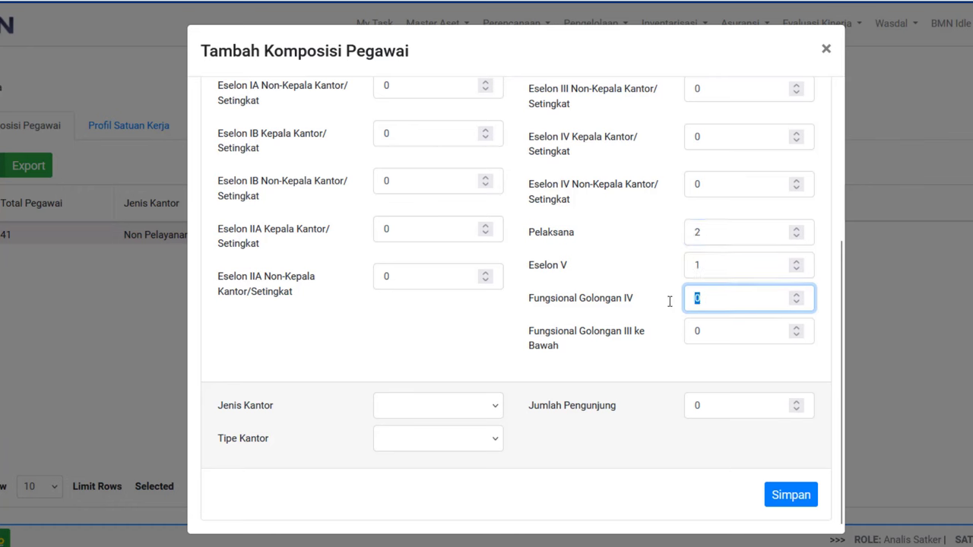
text(10)
drag(714, 333, 588, 298)
text(10)
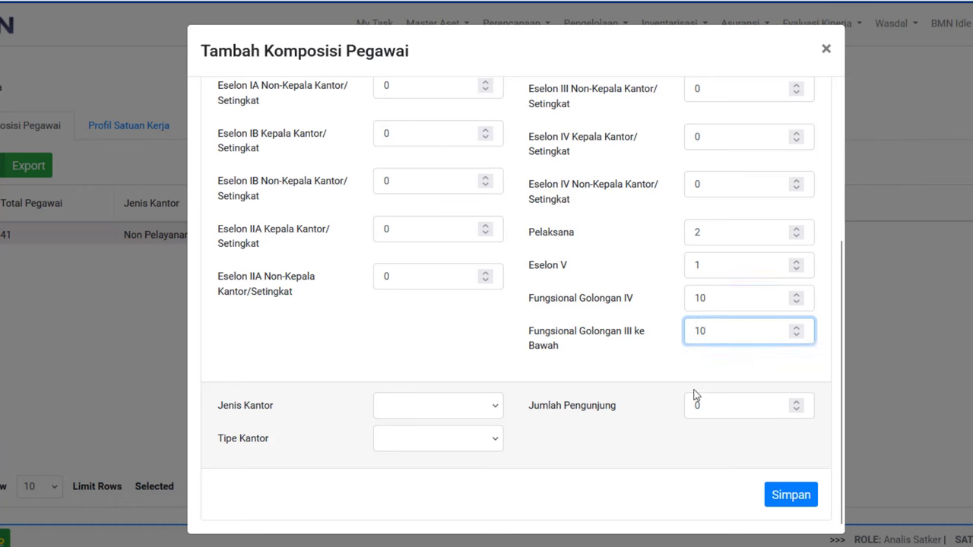
Set Jenis Kantor to Non Pelayanan and Tipe Kantor to E2 - Kantor Pejabat setingkat Es.4, and try to save the entry
click(407, 412)
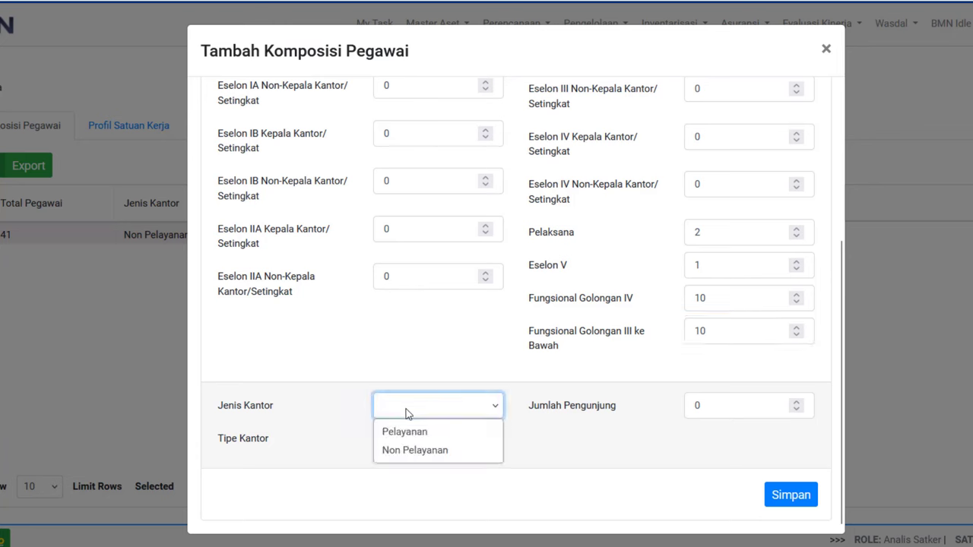
click(404, 452)
click(434, 441)
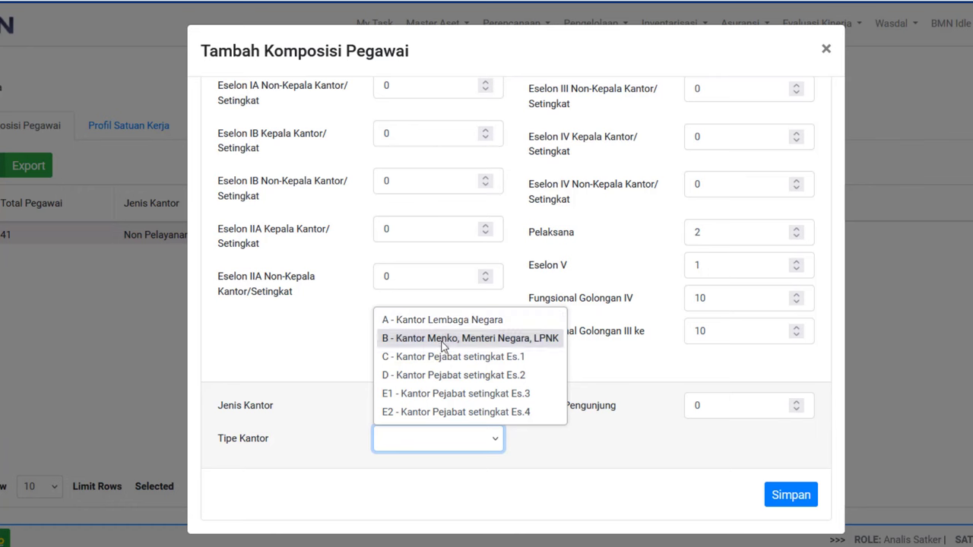
click(454, 412)
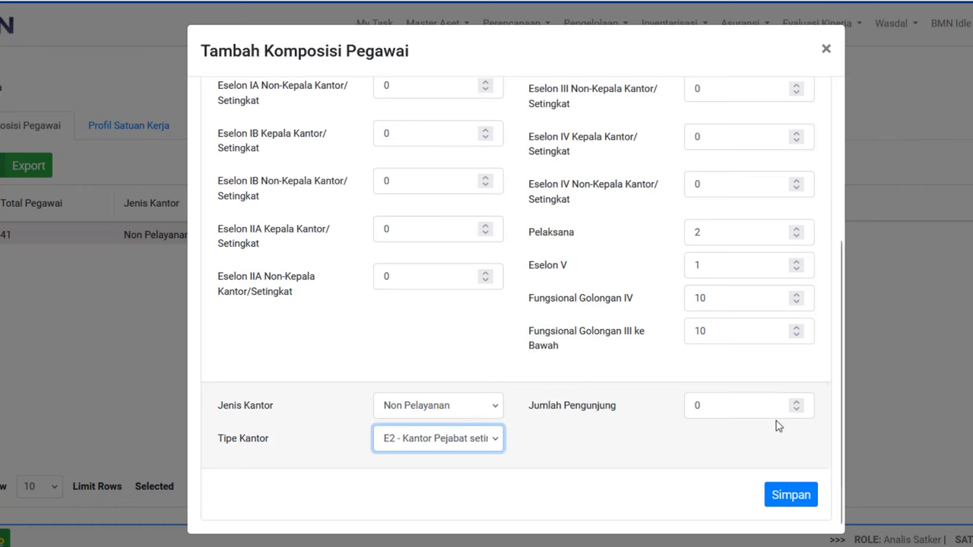
double_click(739, 405)
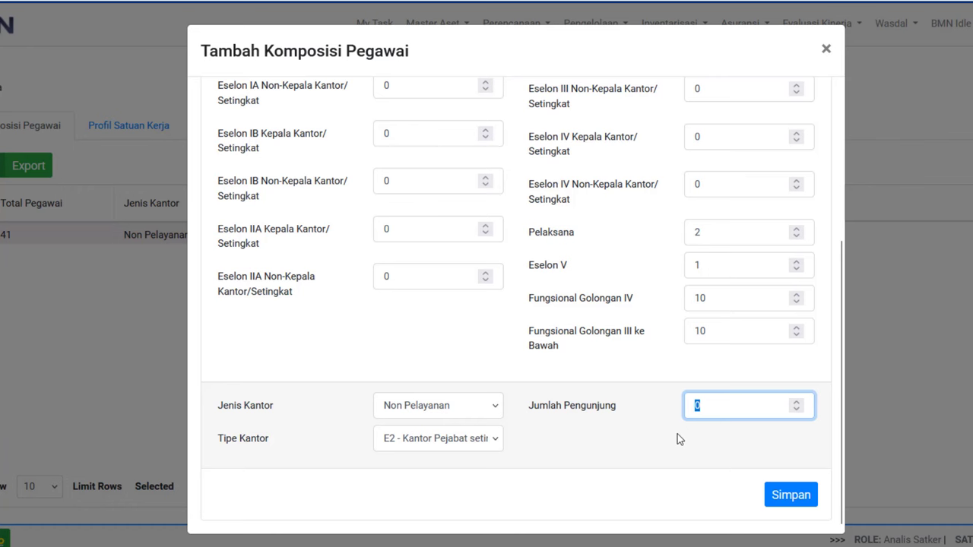
click(790, 503)
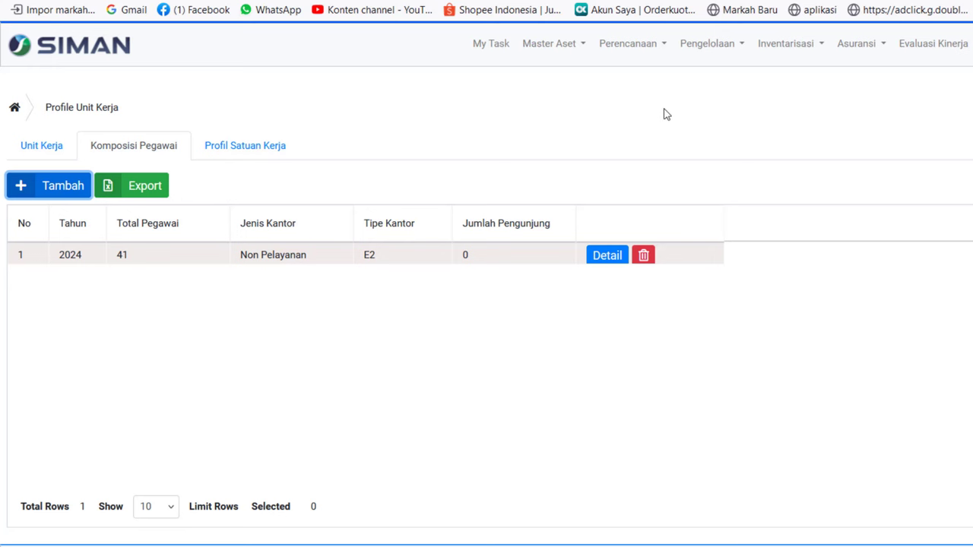
Open the RKBMN Satker proposal list under Perencanaan, reload it, and add a proposal for Tahun Anggaran 2026
click(629, 42)
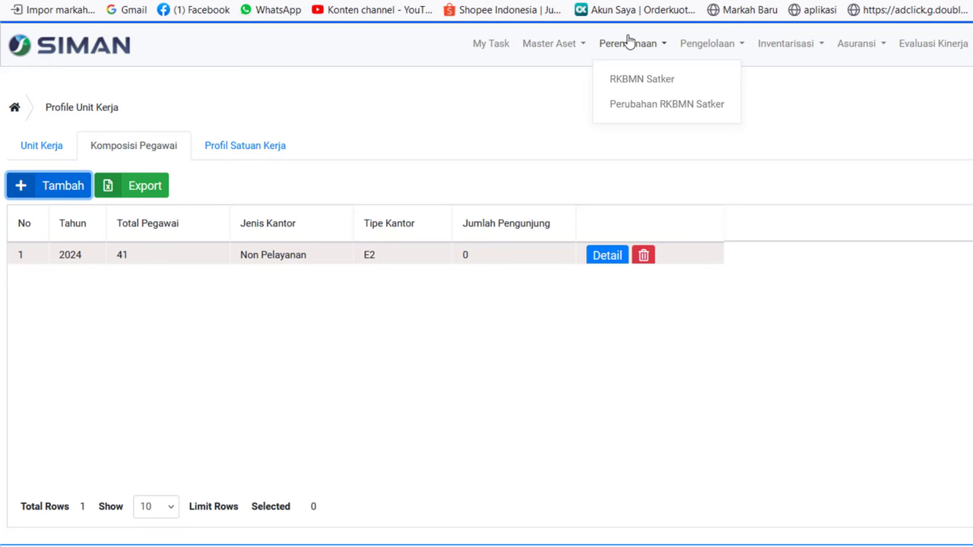
click(643, 81)
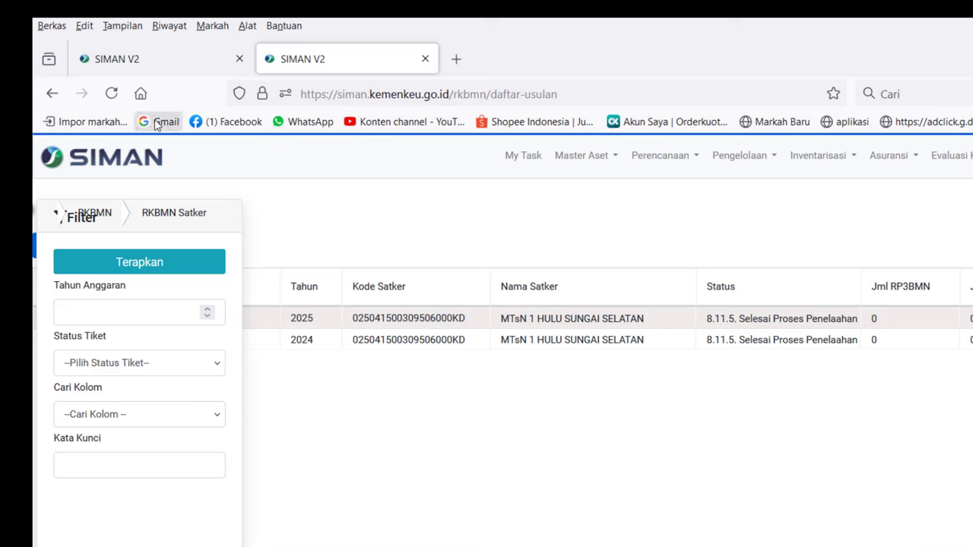
click(111, 94)
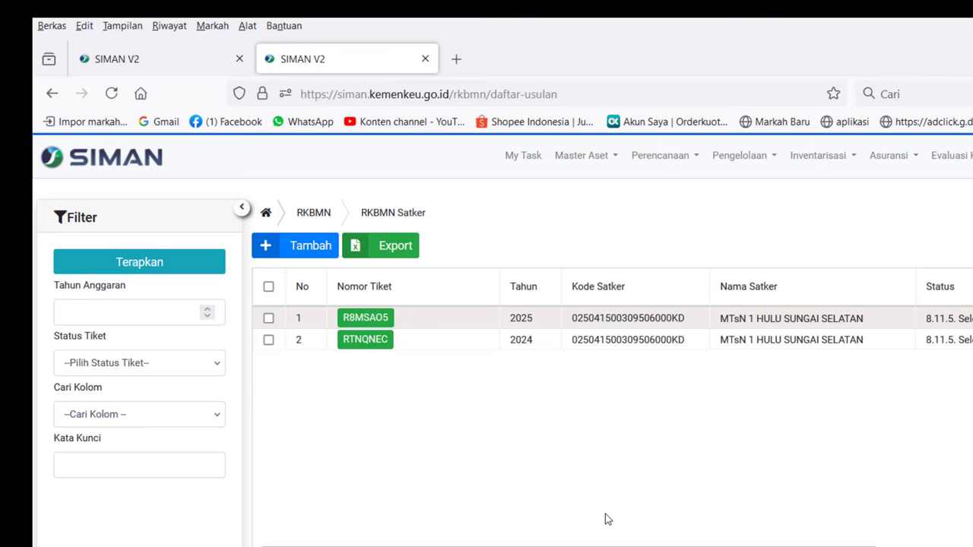
click(293, 247)
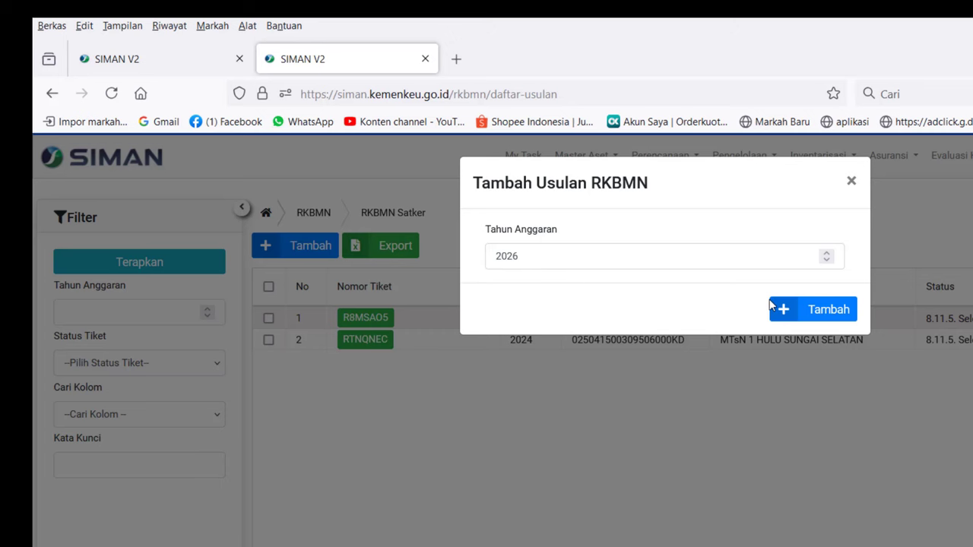
click(830, 322)
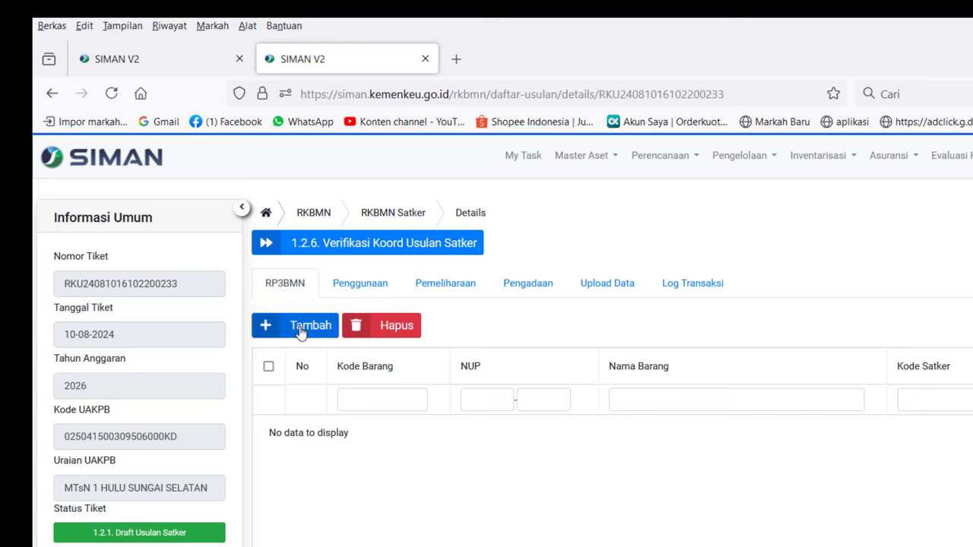
Review the proposal's Penggunaan and Pemeliharaan sections and reopen the 2026 draft ticket from the RKBMN list
click(370, 292)
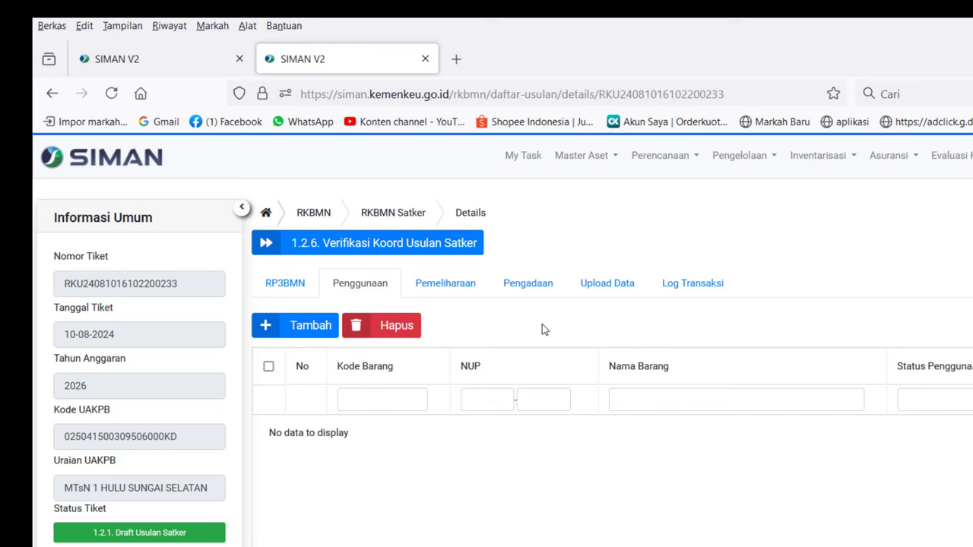
click(445, 288)
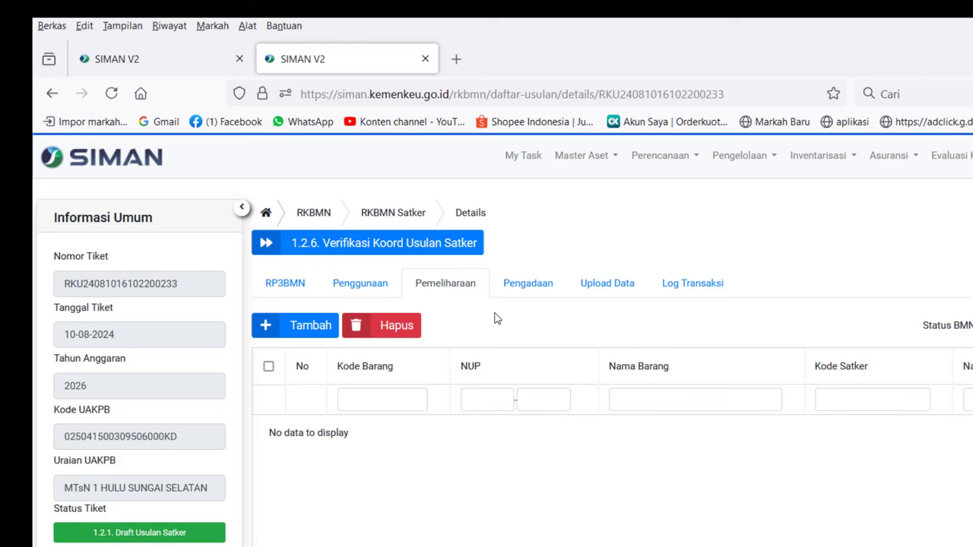
click(313, 213)
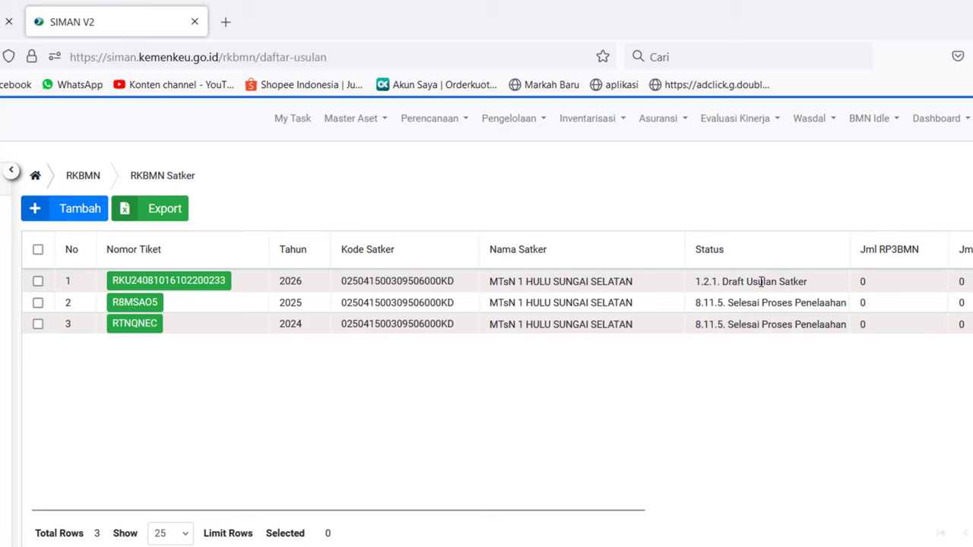
click(157, 283)
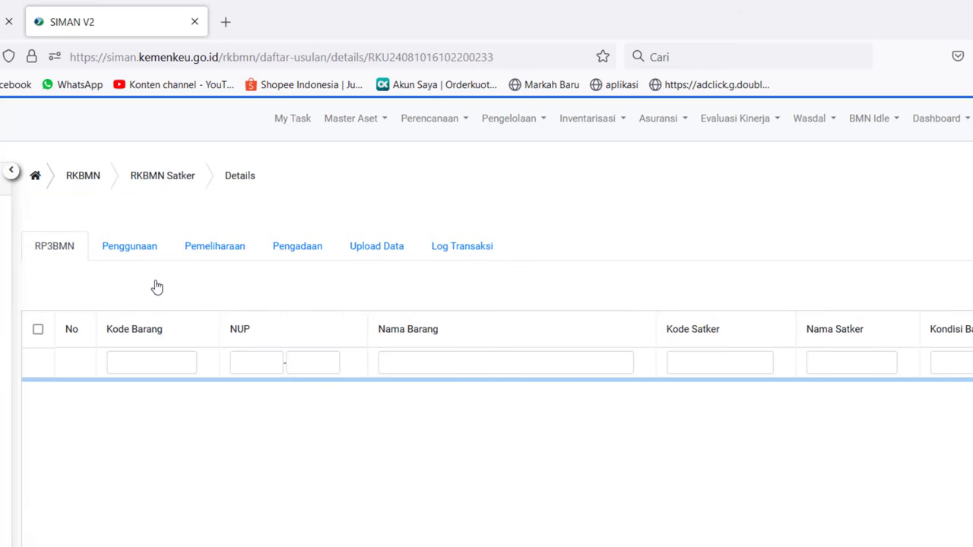
Reload the 2026 draft ticket's details and open its Pemeliharaan section
click(206, 257)
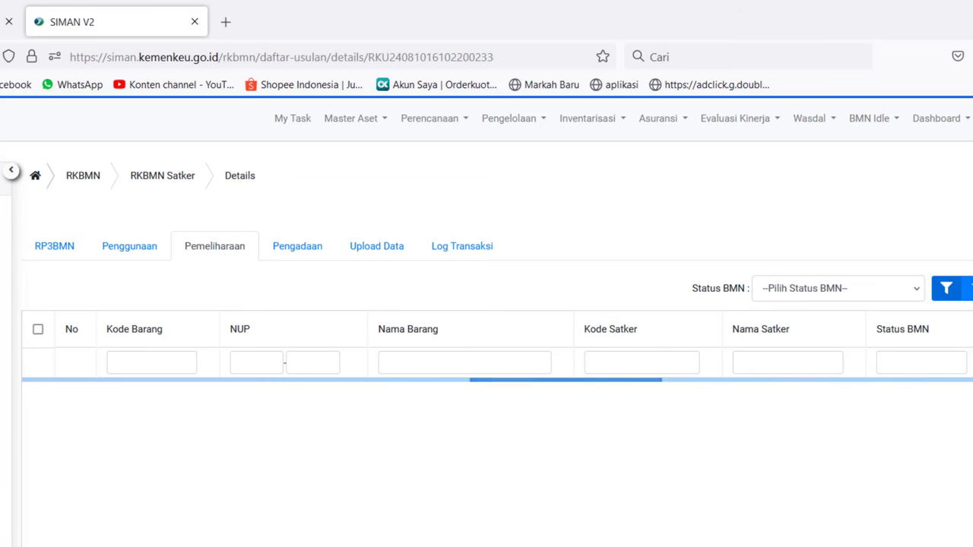
click(79, 61)
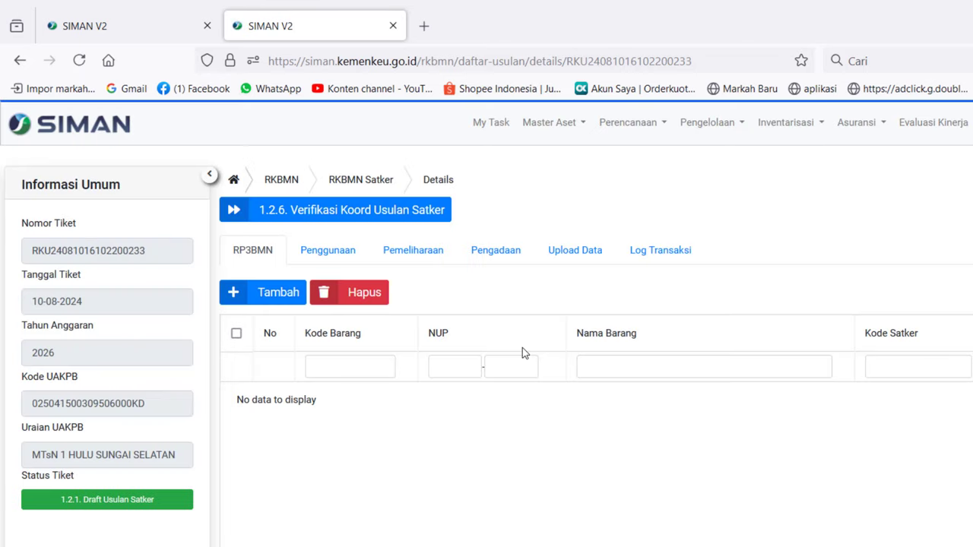
click(395, 252)
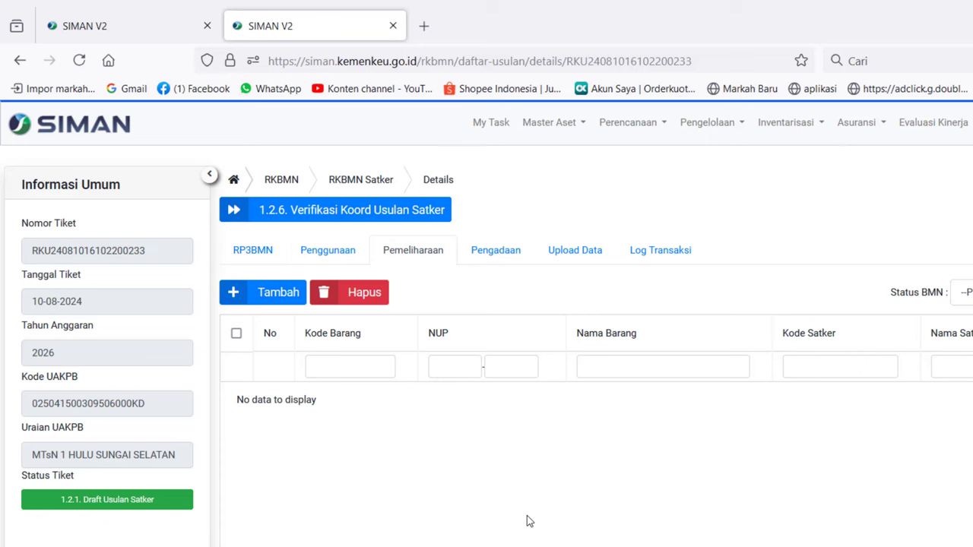
Start adding Pemeliharaan items with Status BMN set to BMN Digunakan Sendiri
click(240, 293)
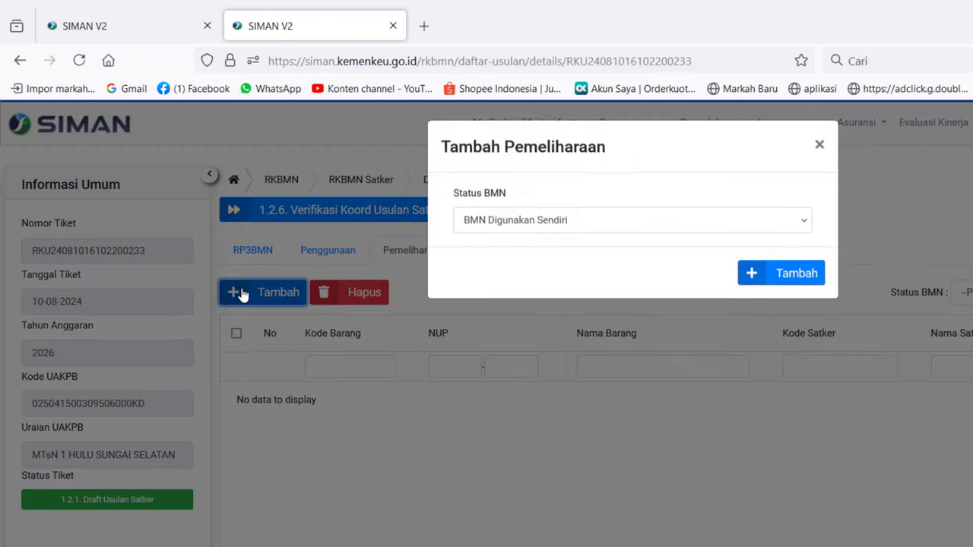
click(613, 232)
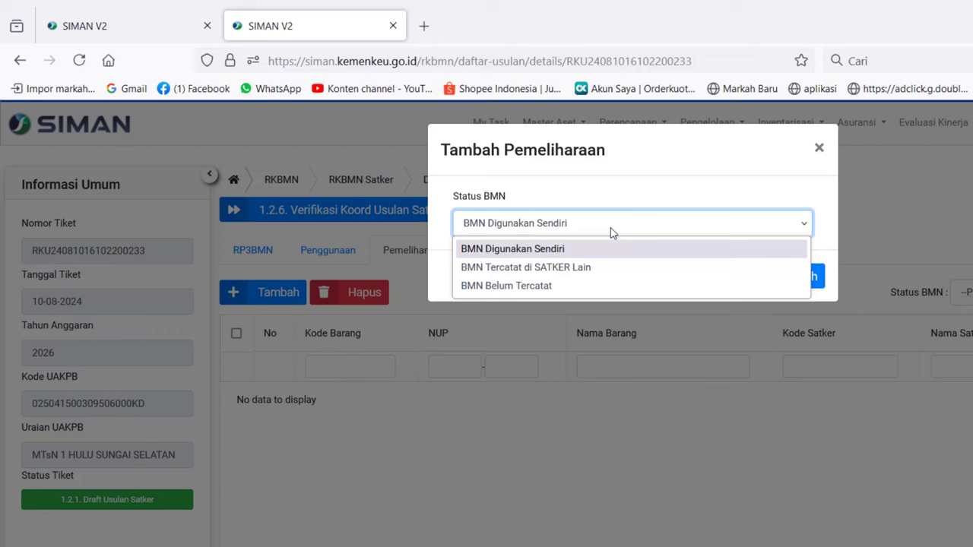
click(563, 254)
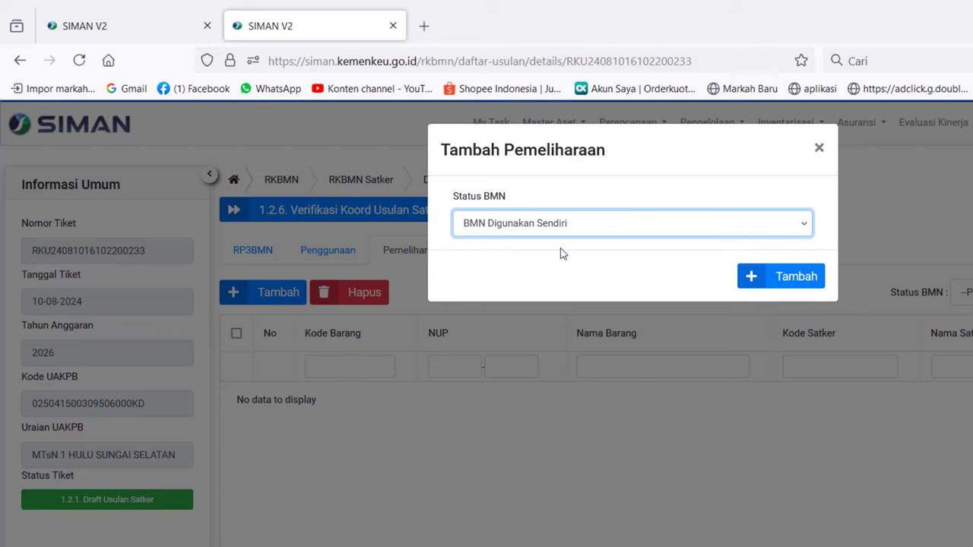
click(780, 280)
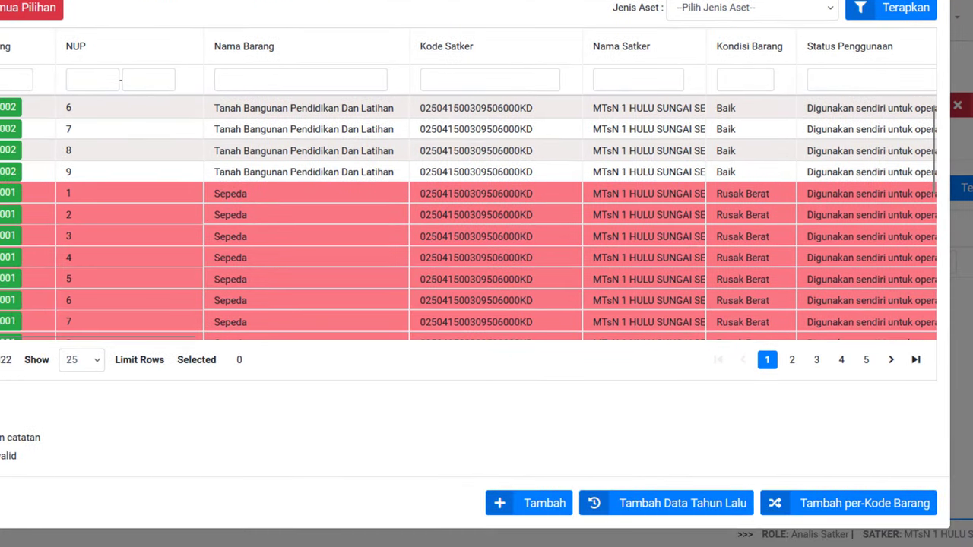
Select all valid assets on the first page of the asset list and check the Keterangan column for the invalid ones
click(18, 102)
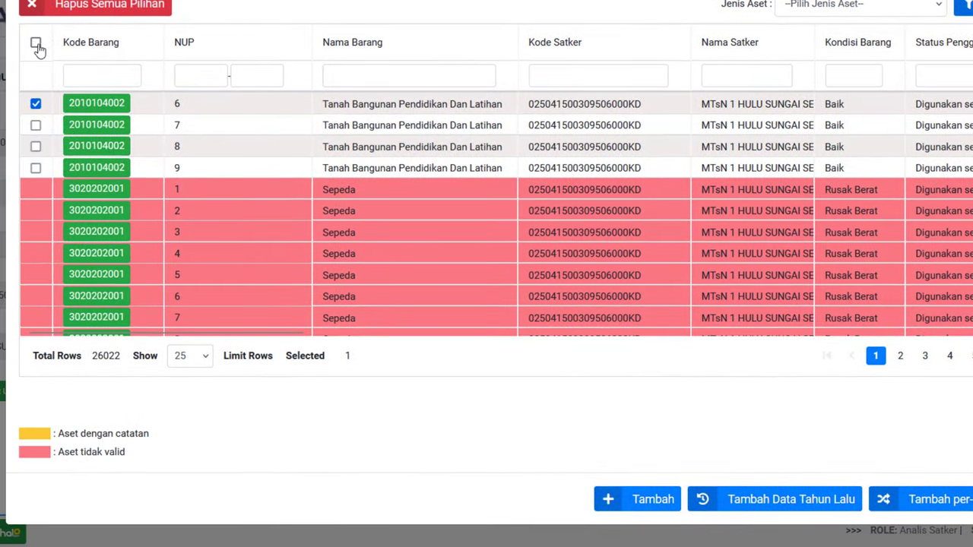
click(36, 44)
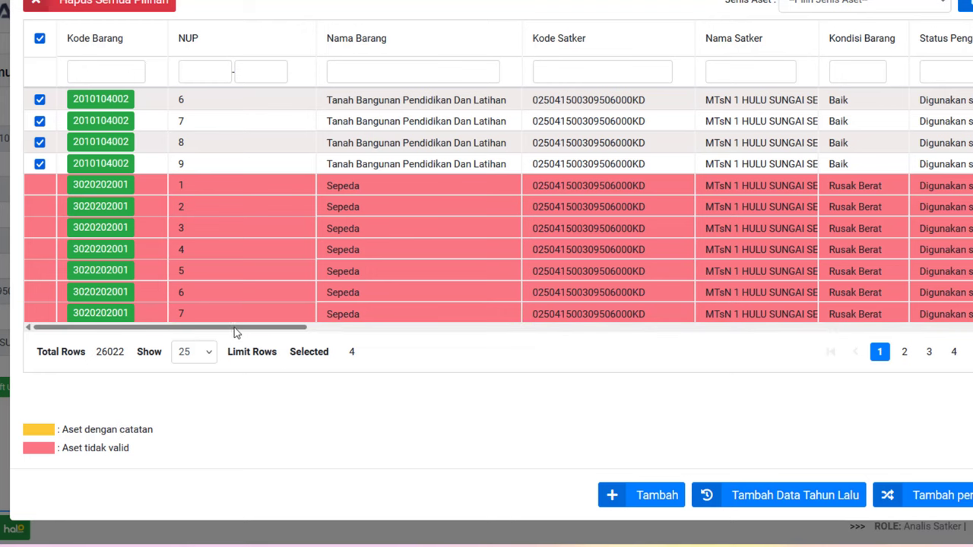
drag(236, 335, 966, 336)
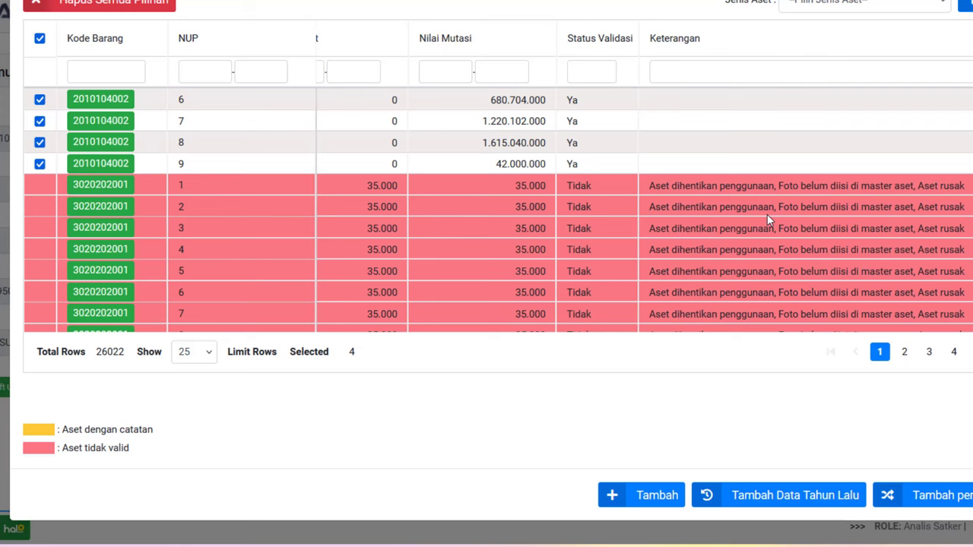
mouse_move(866, 329)
drag(855, 332, 130, 337)
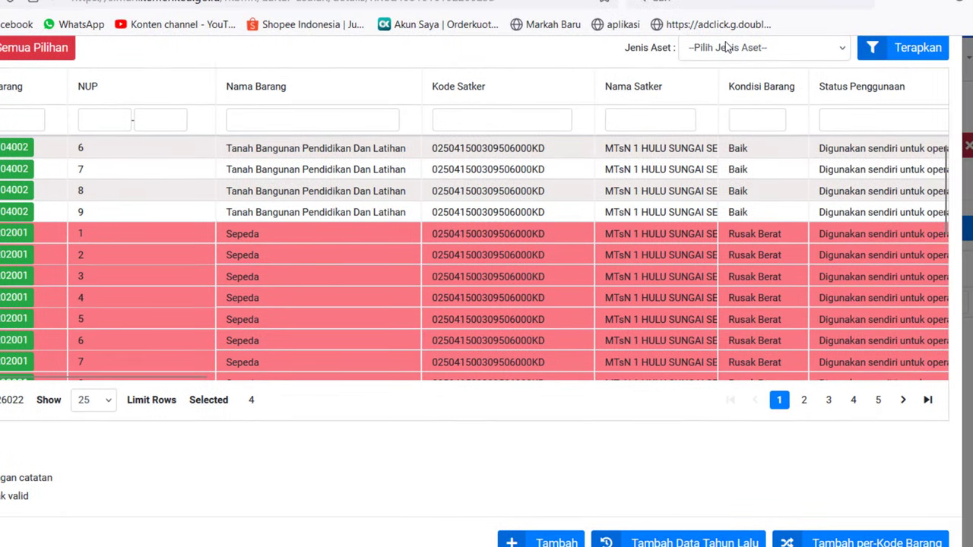
Filter the asset list by Jenis Aset TANAH
click(726, 47)
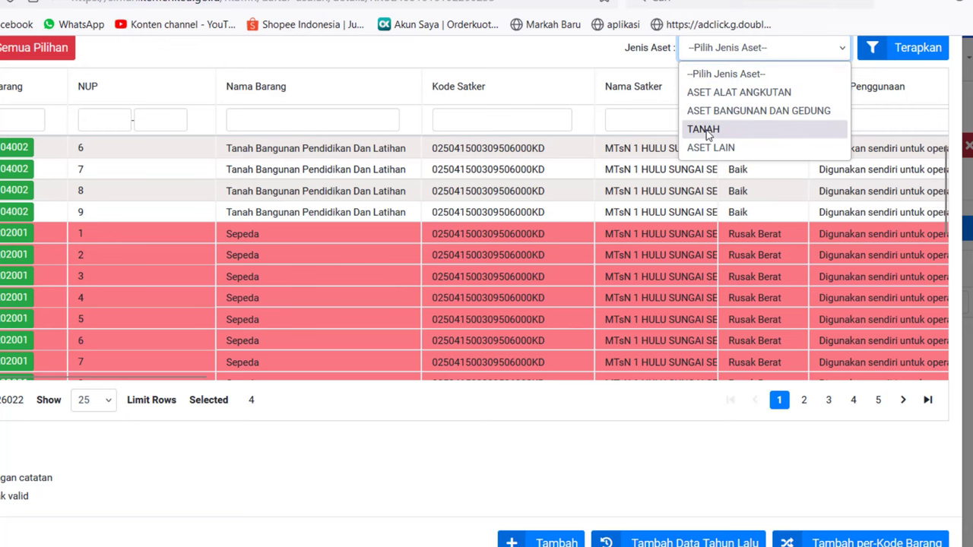
key(Escape)
key(Down)
click(901, 48)
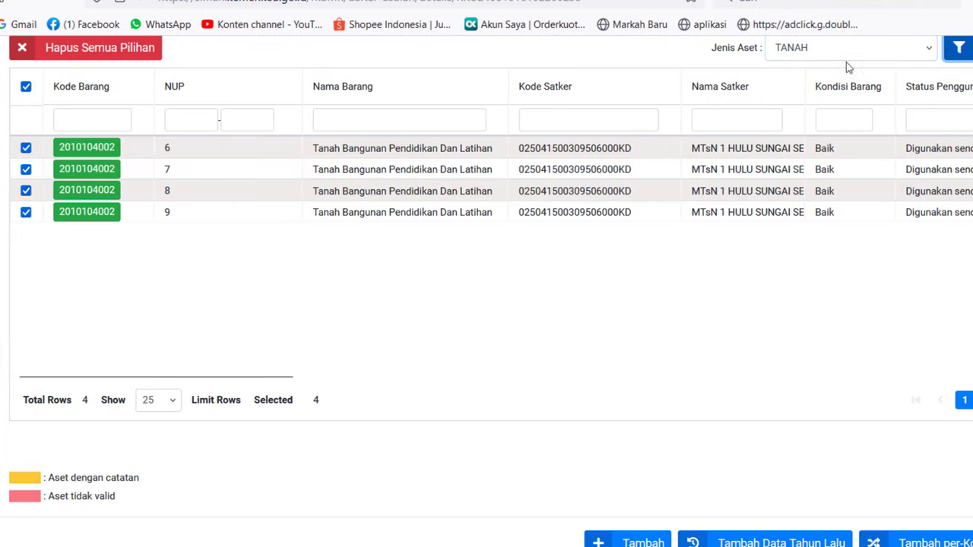
click(417, 122)
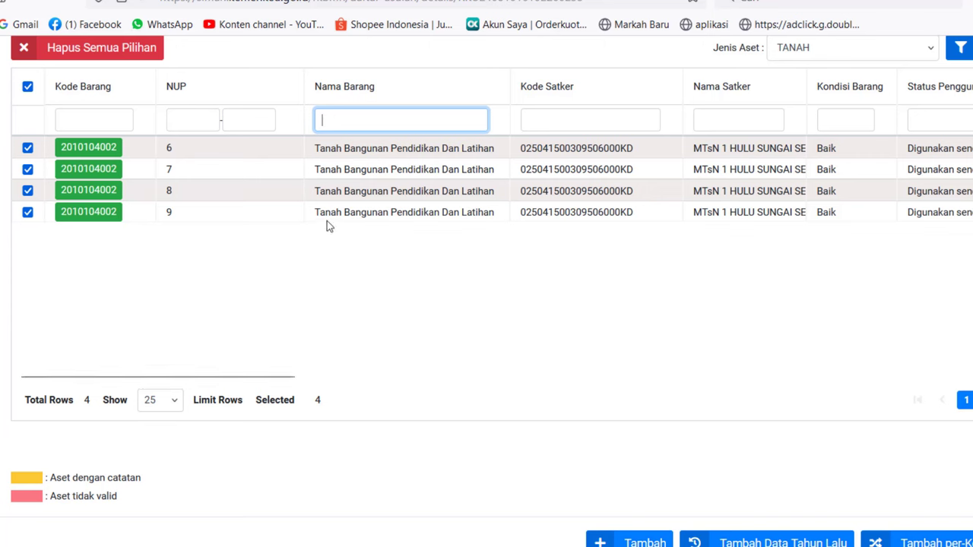
Filter the asset list by ASET BANGUNAN DAN GEDUNG and select all the listed buildings
click(880, 47)
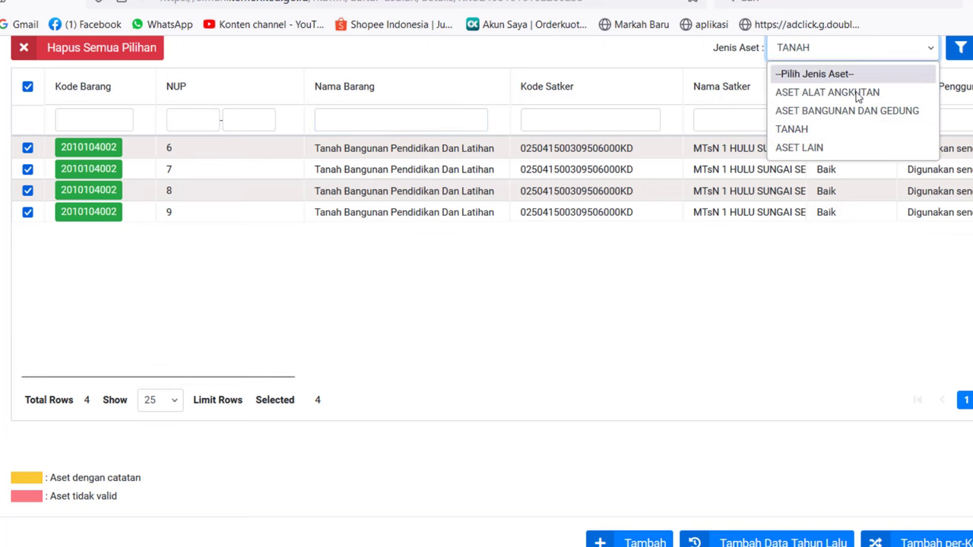
click(843, 115)
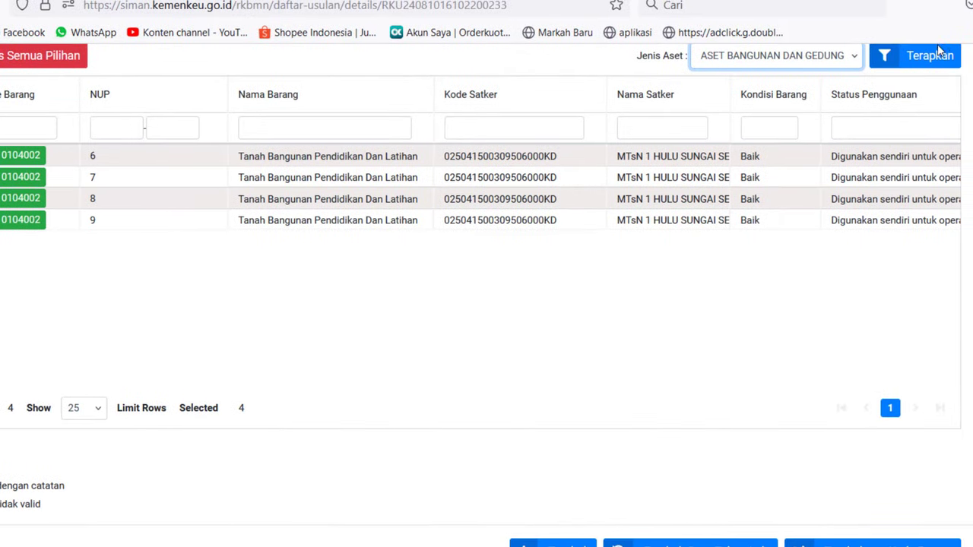
click(933, 61)
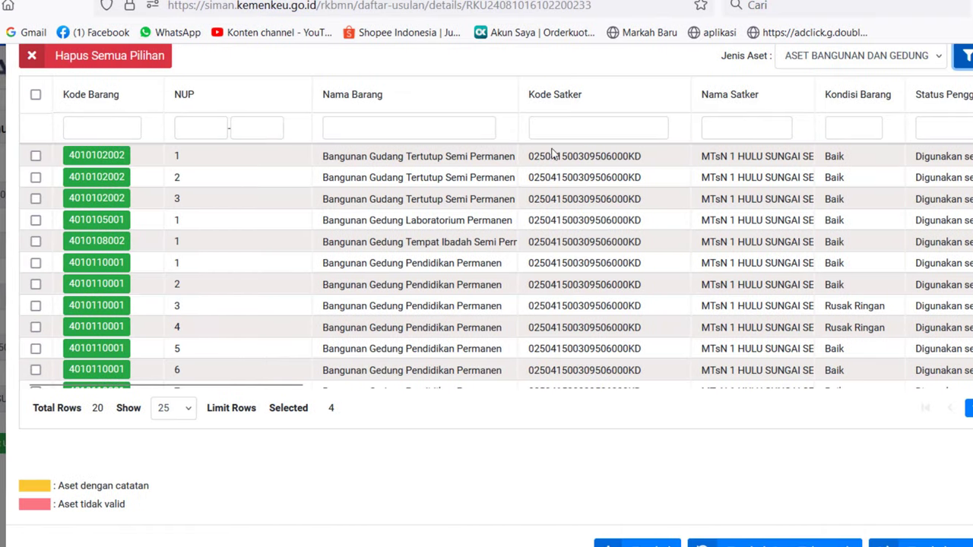
click(35, 95)
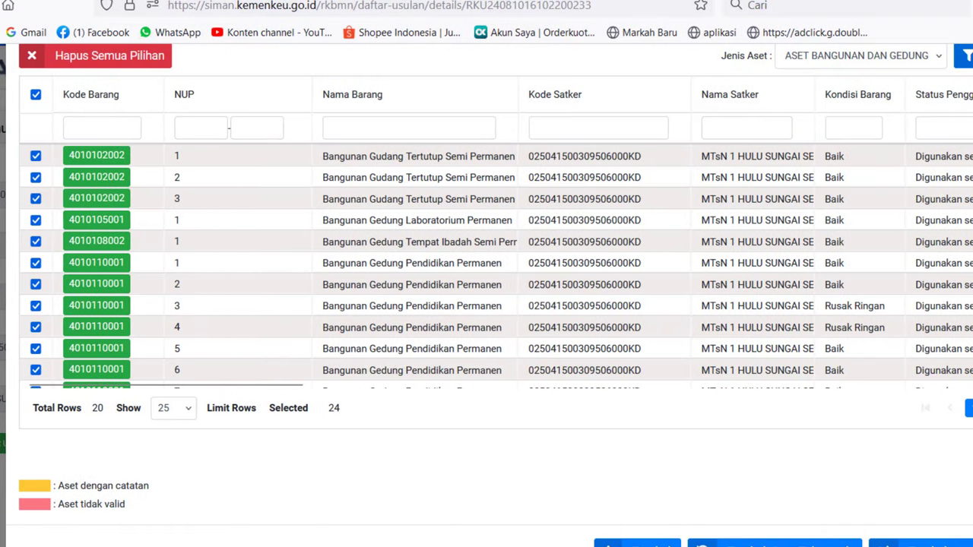
scroll(494, 266, down, 3)
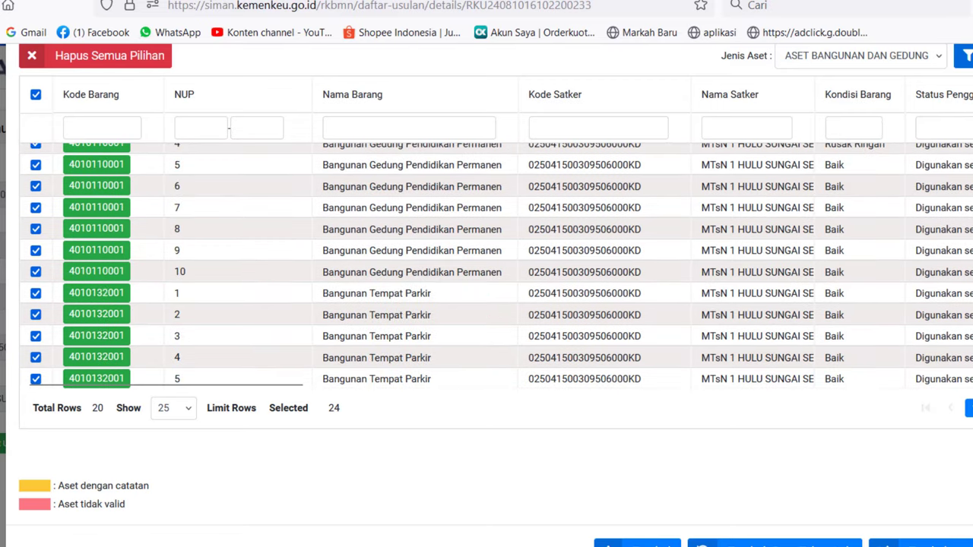
scroll(145, 504, down, 1)
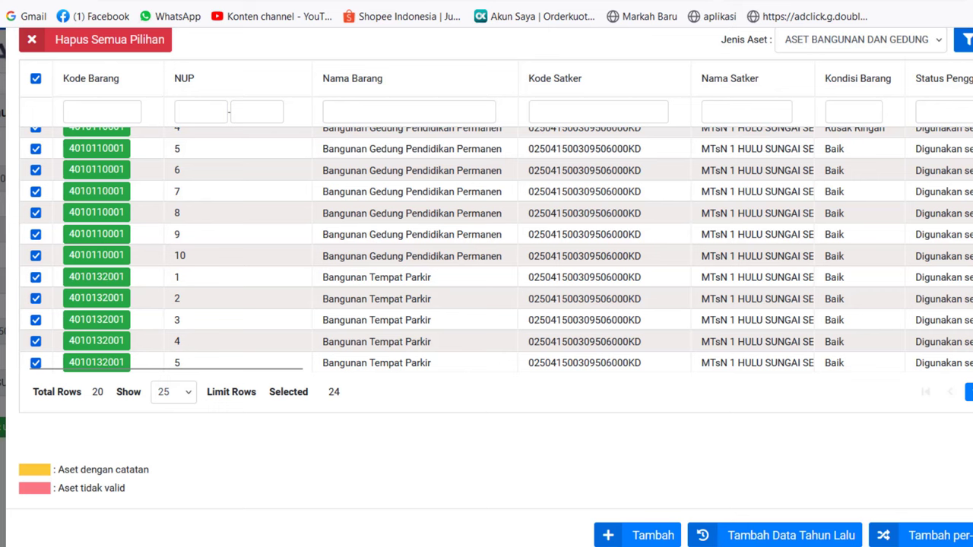
scroll(494, 251, up, 3)
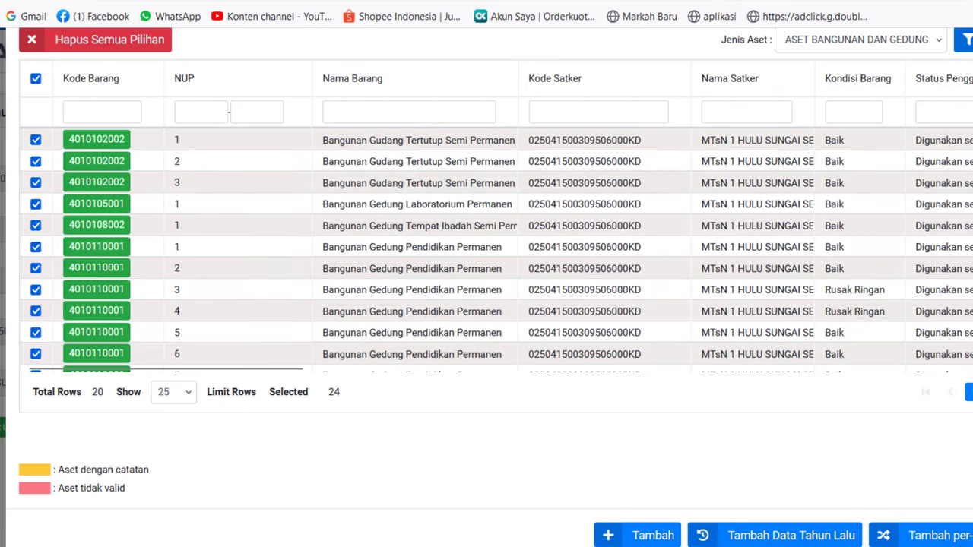
Filter the asset list by ASET LAIN and examine the assets' Status Foto, Status Validasi and Keterangan columns
click(860, 38)
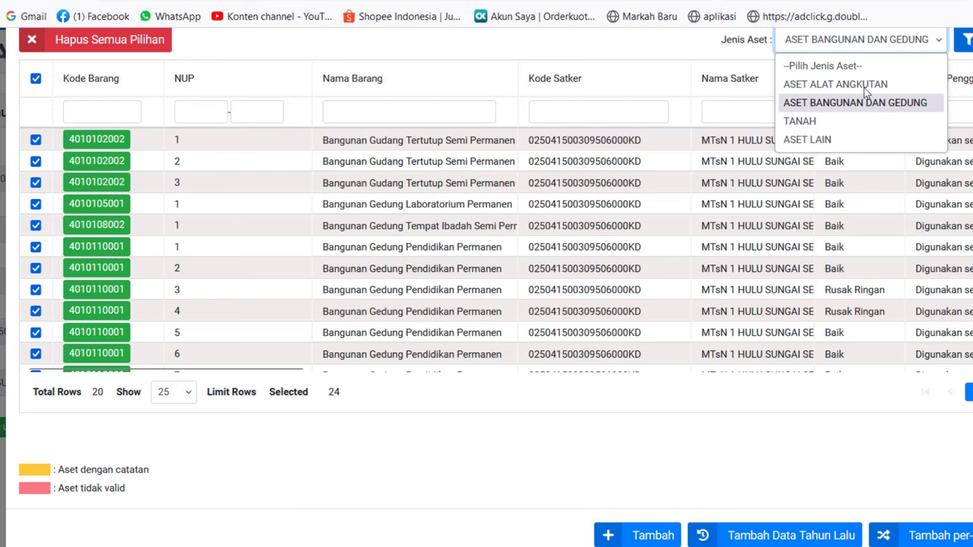
click(830, 141)
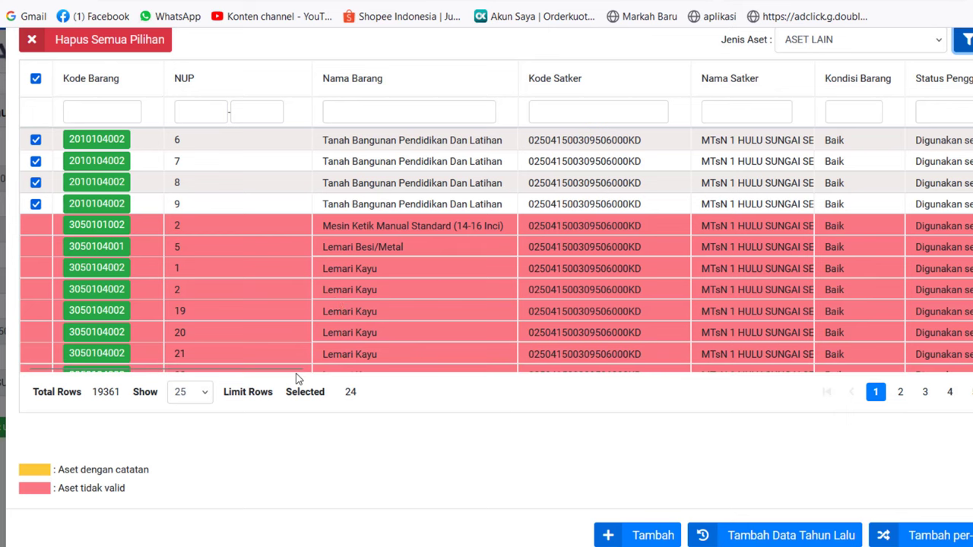
drag(302, 392, 449, 375)
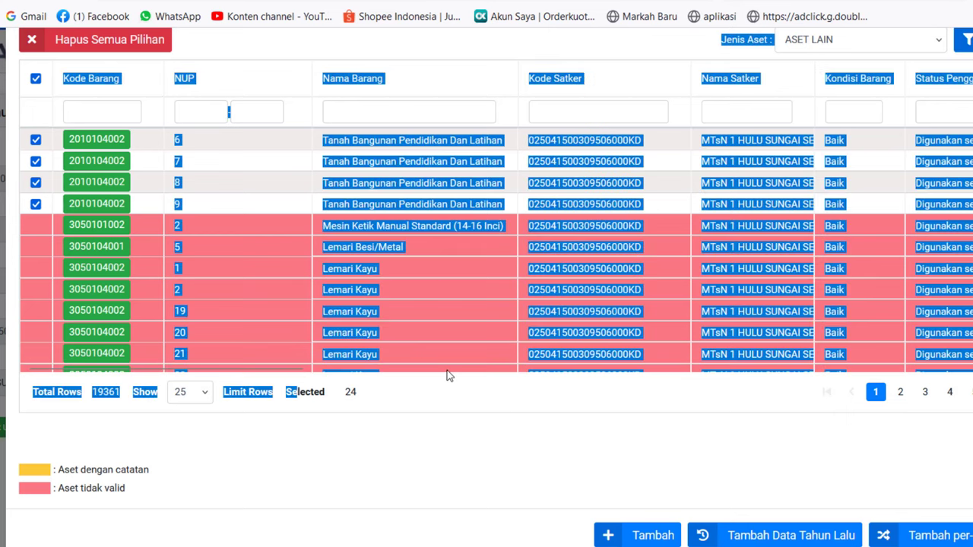
click(281, 326)
drag(282, 373, 814, 365)
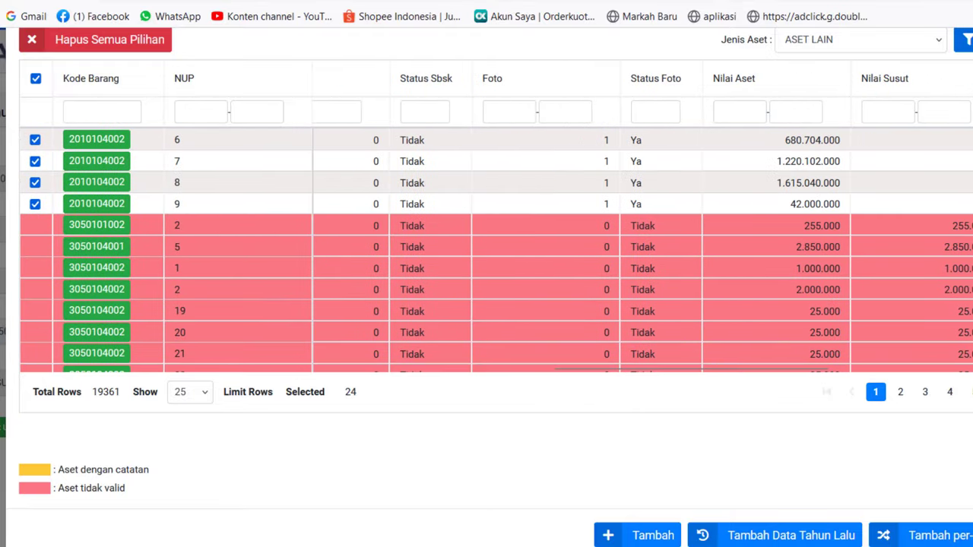
scroll(691, 365, down, 5)
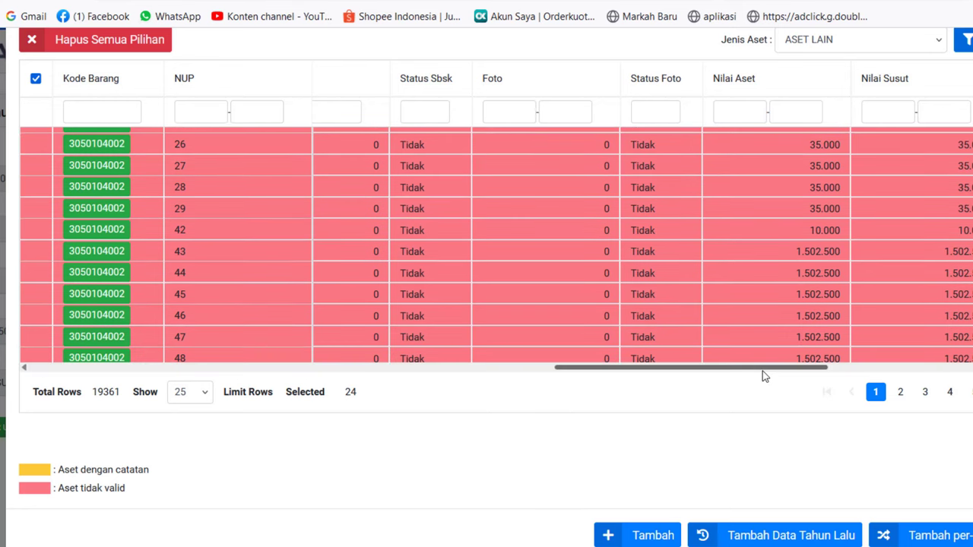
scroll(764, 377, right, 6)
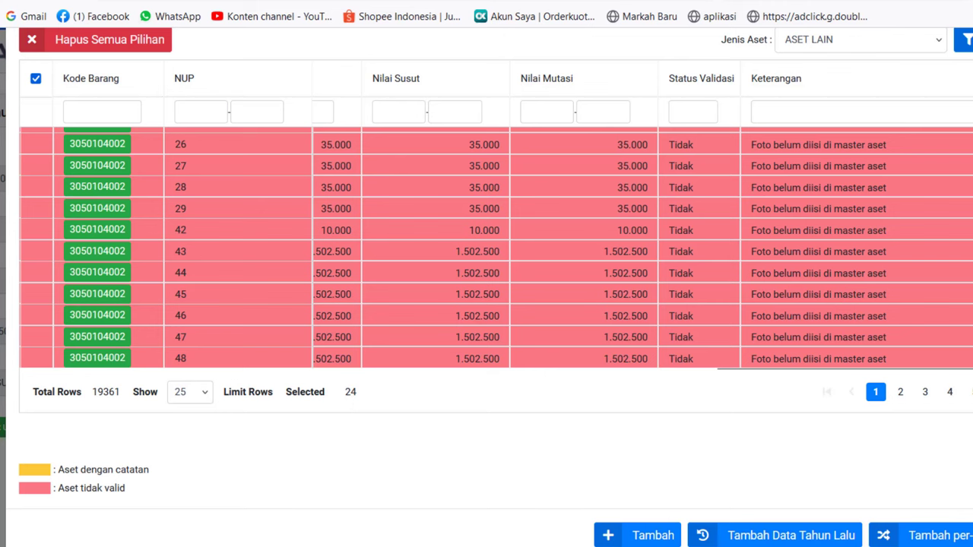
scroll(806, 250, up, 5)
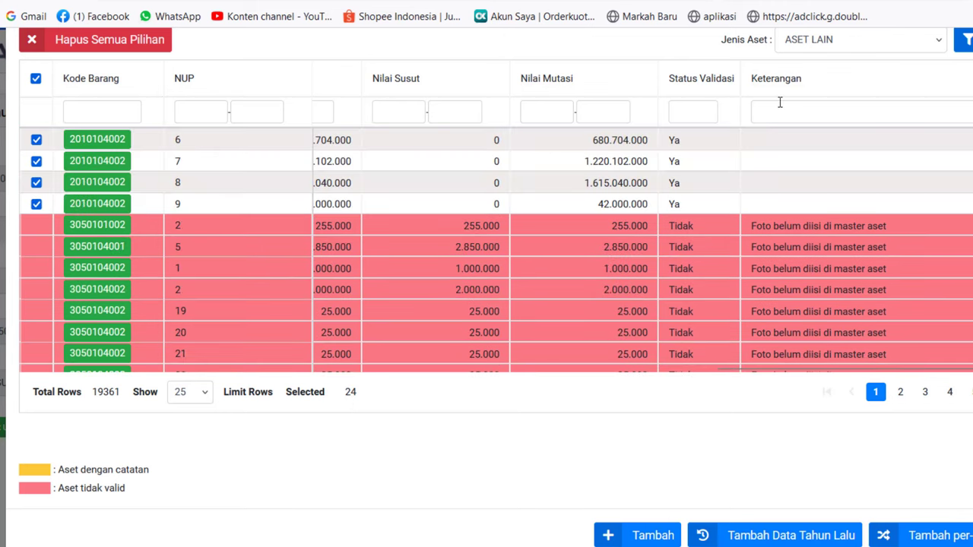
Filter the asset list by TANAH and add all the selected land and building assets to Pemeliharaan
click(882, 41)
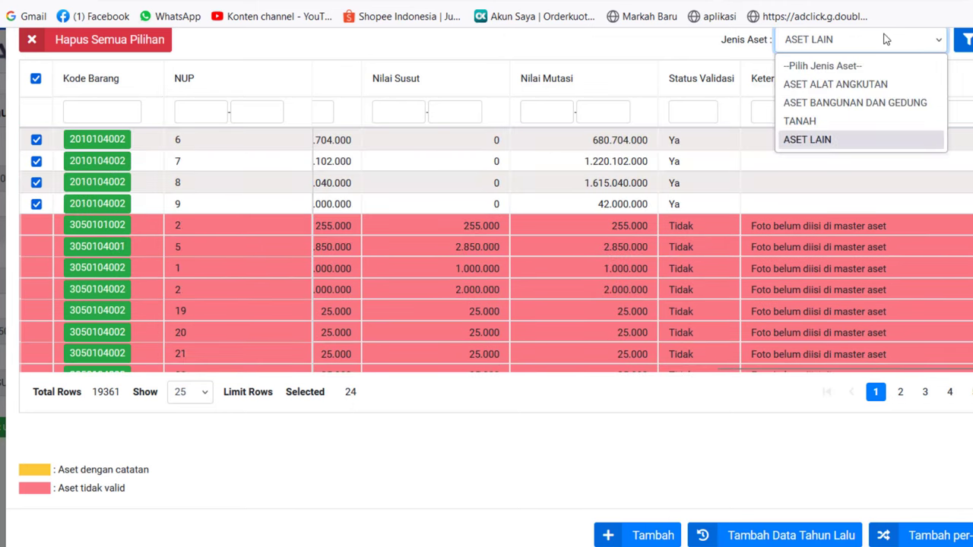
click(816, 123)
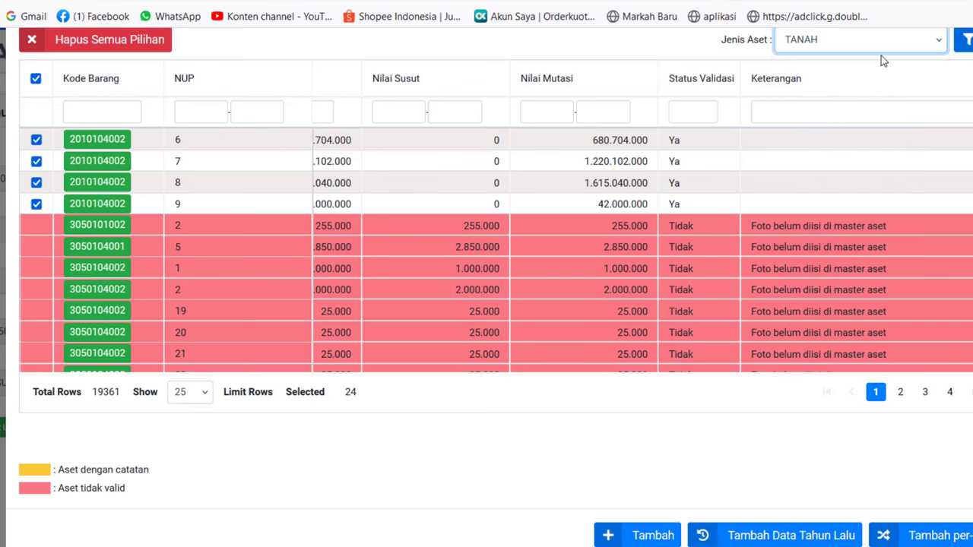
click(965, 45)
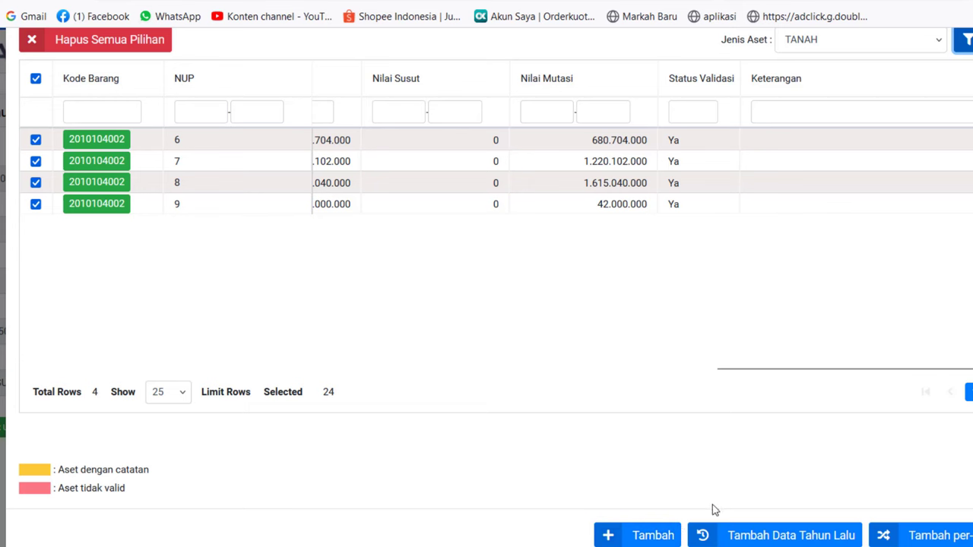
click(644, 538)
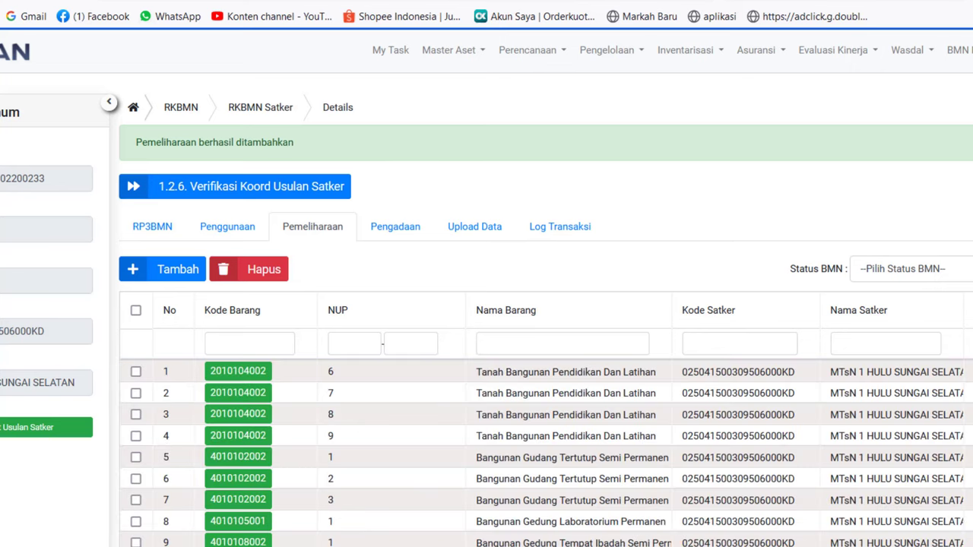
Look over the added Pemeliharaan items, selecting all rows and clearing the selection again
scroll(262, 454, down, 5)
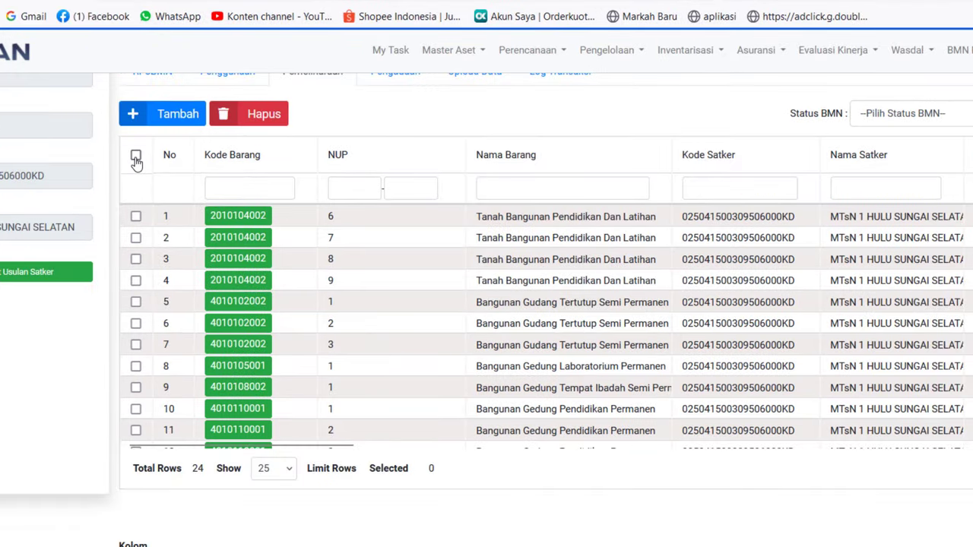
click(136, 155)
scroll(137, 165, down, 1)
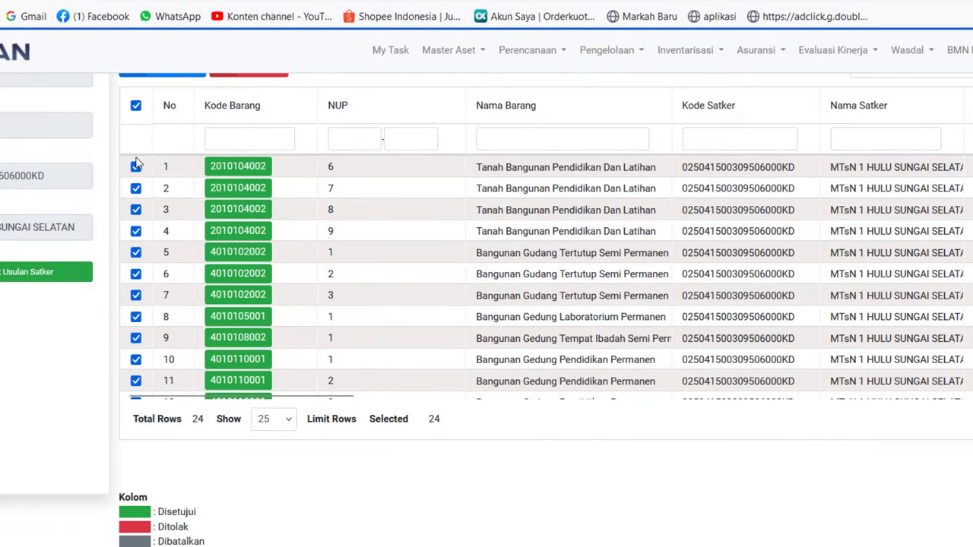
click(137, 113)
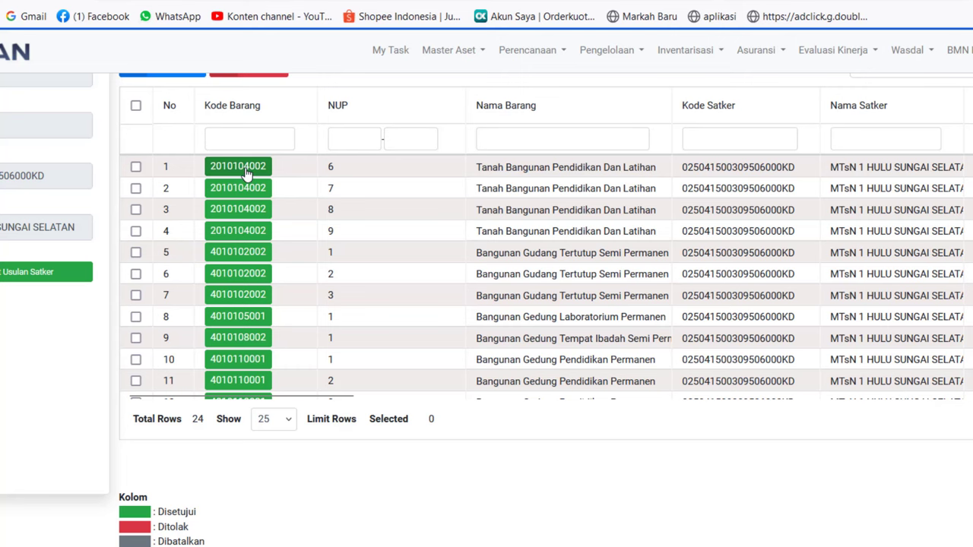
click(246, 174)
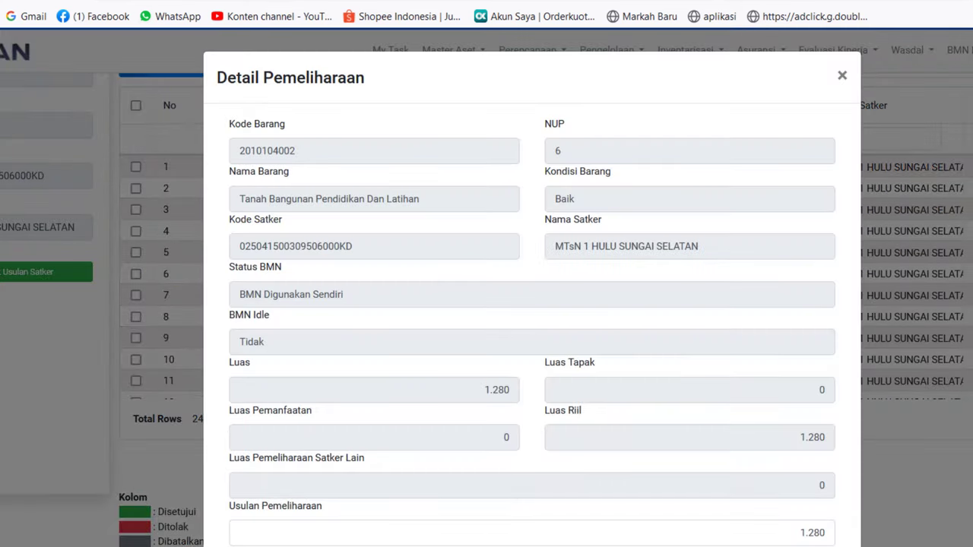
scroll(533, 305, down, 3)
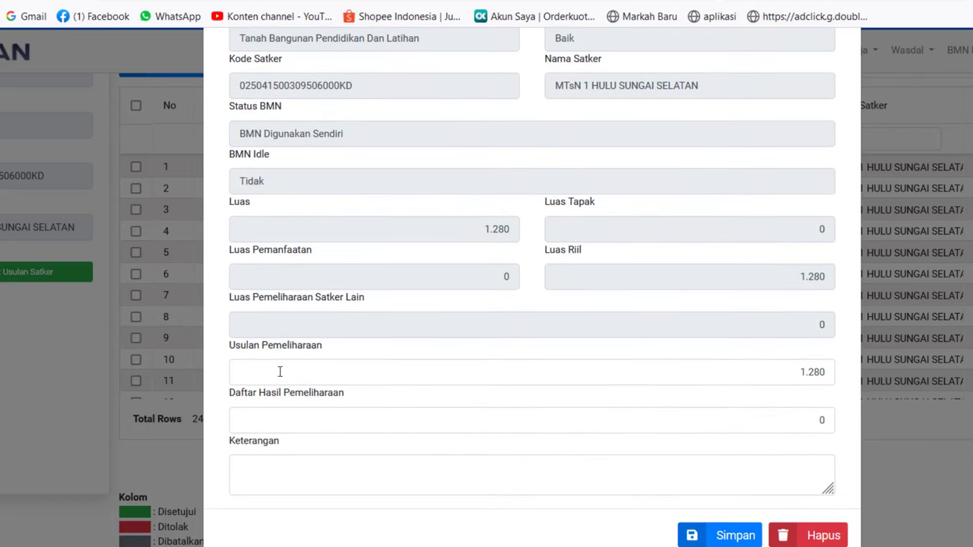
click(764, 372)
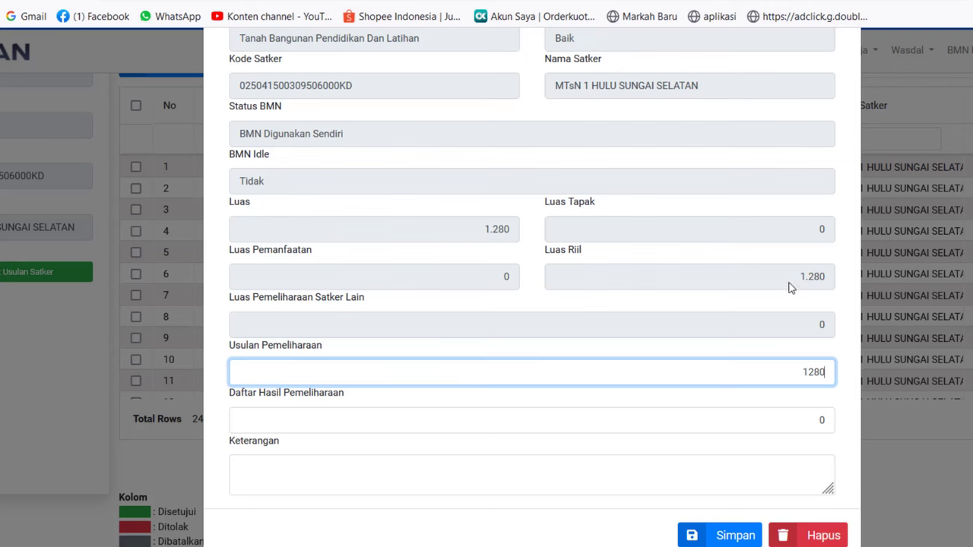
drag(790, 281, 827, 283)
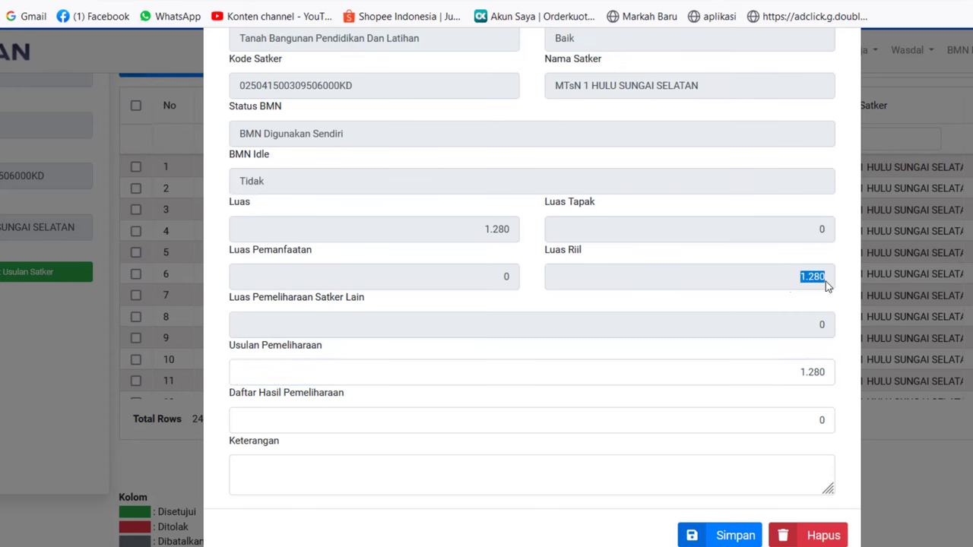
click(791, 395)
Try to save the asset's Usulan Pemeliharaan as 1289
click(788, 372)
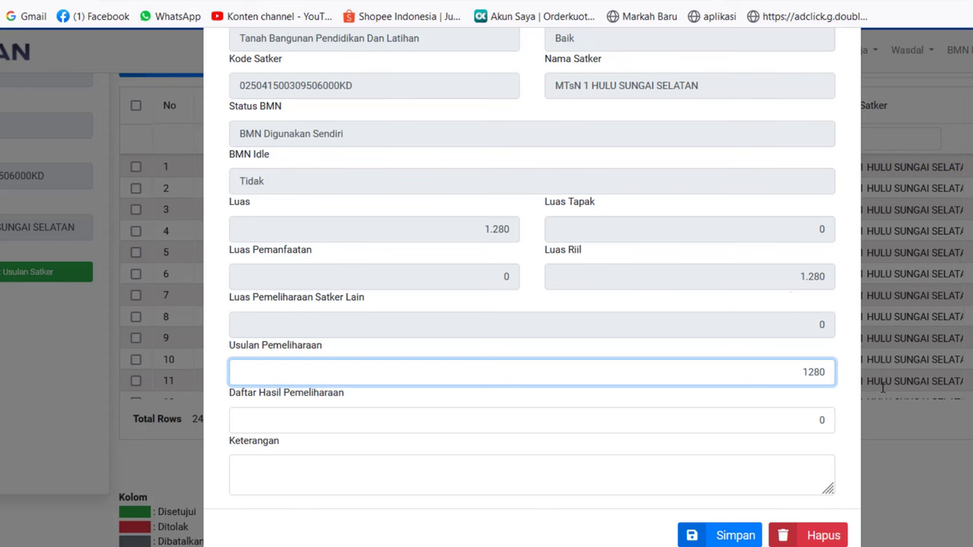
key(BackSpace)
text(9)
click(699, 536)
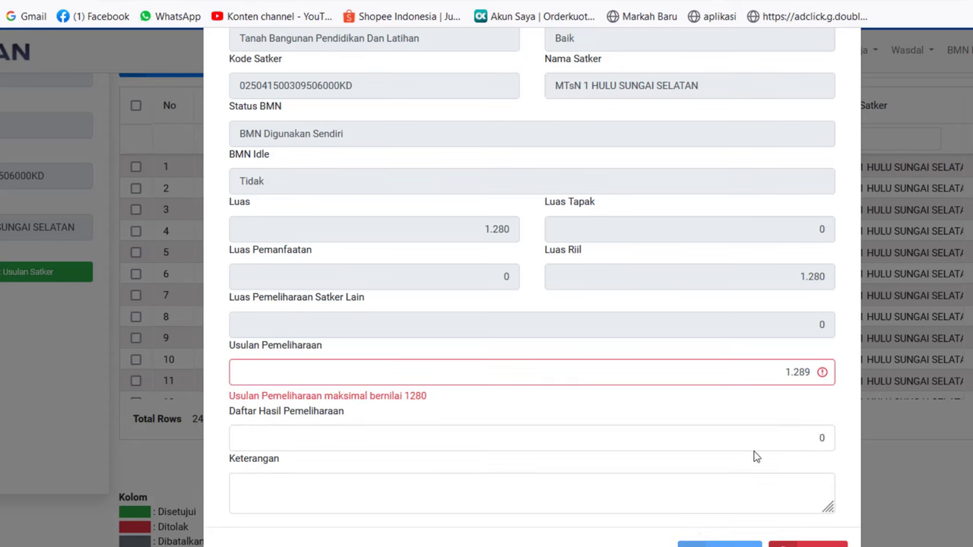
Set Usulan Pemeliharaan to 1280, leave Daftar Hasil Pemeliharaan at 0 and Keterangan empty, and save the maintenance detail
click(768, 372)
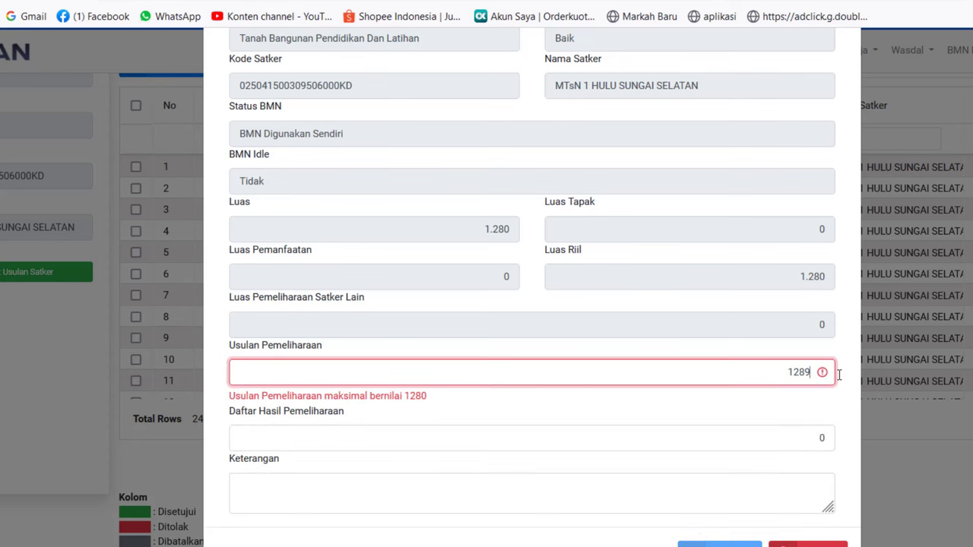
key(BackSpace)
key(BackSpace)
text(80)
click(719, 430)
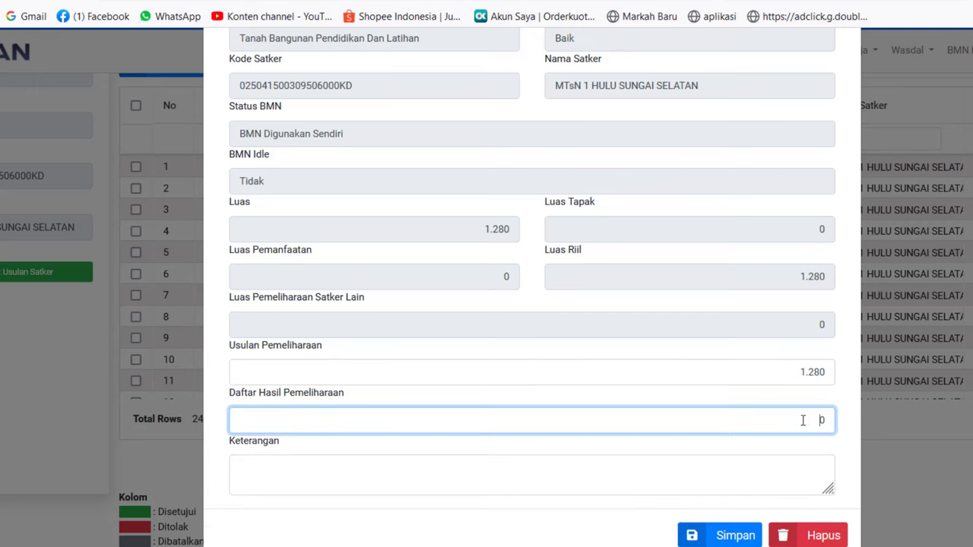
drag(810, 422, 852, 423)
click(431, 467)
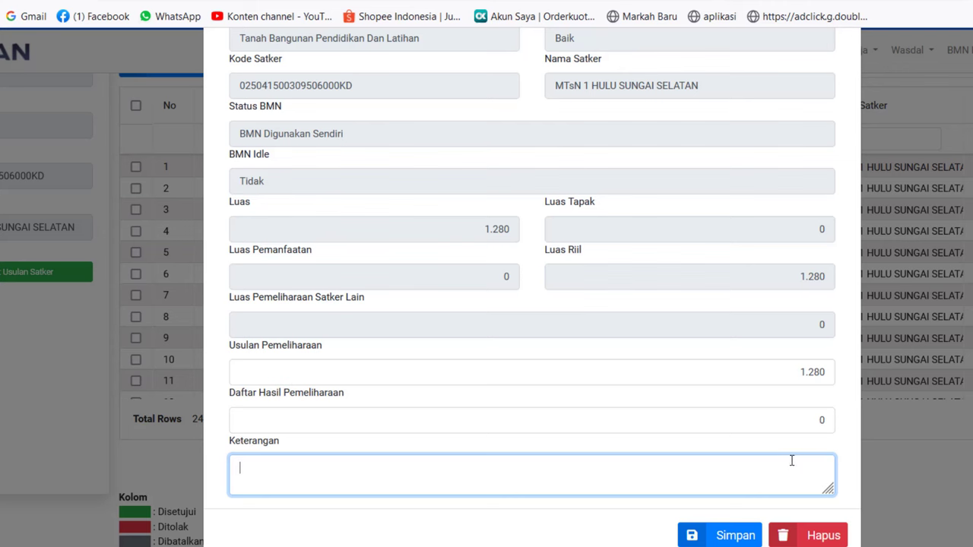
click(734, 536)
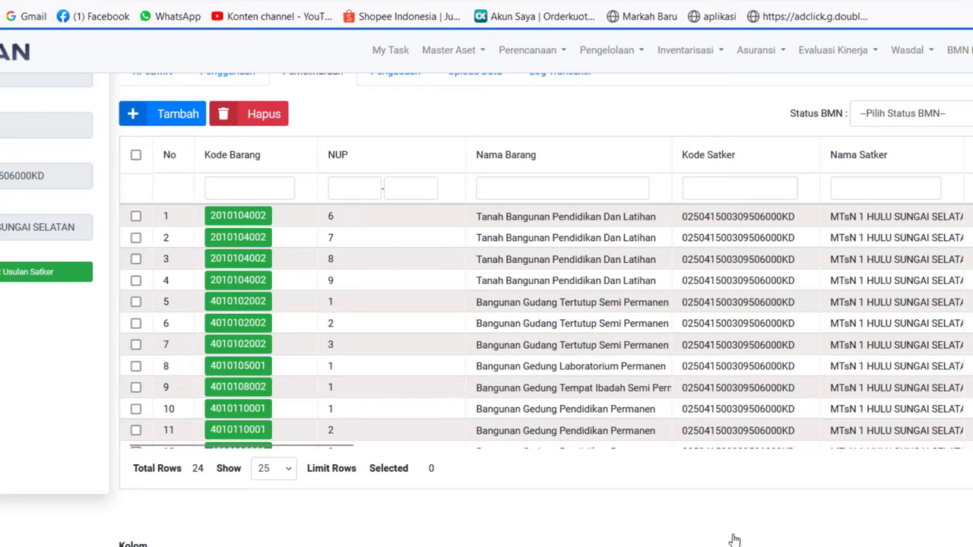
click(225, 243)
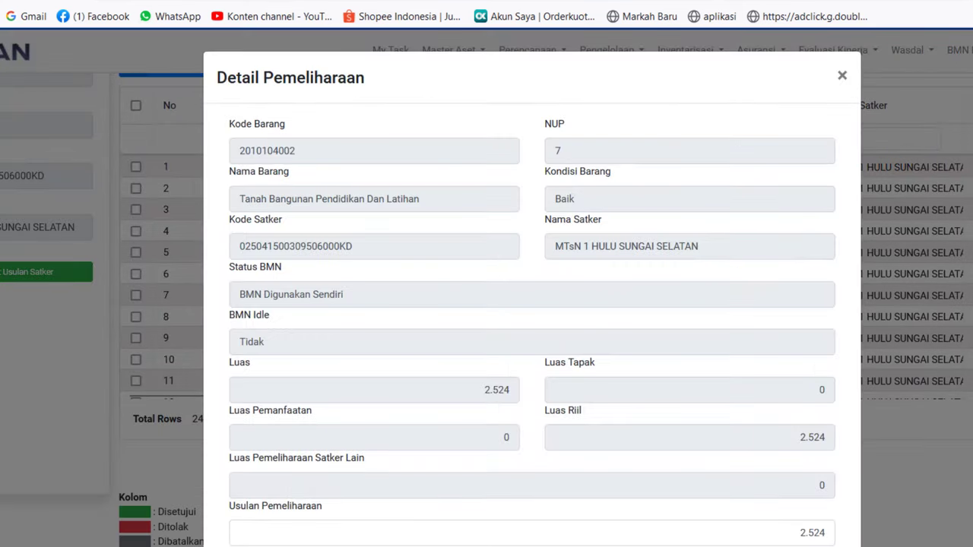
scroll(533, 304, down, 2)
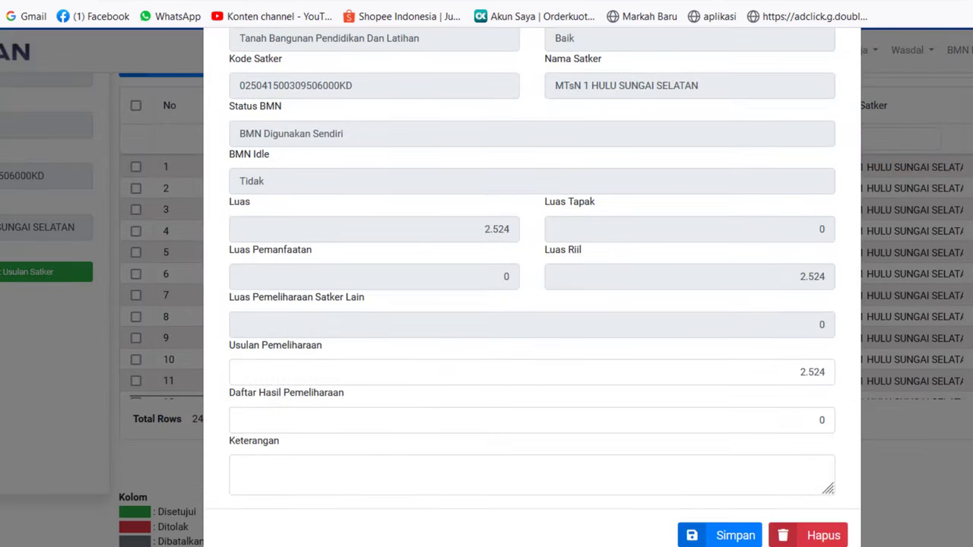
click(730, 536)
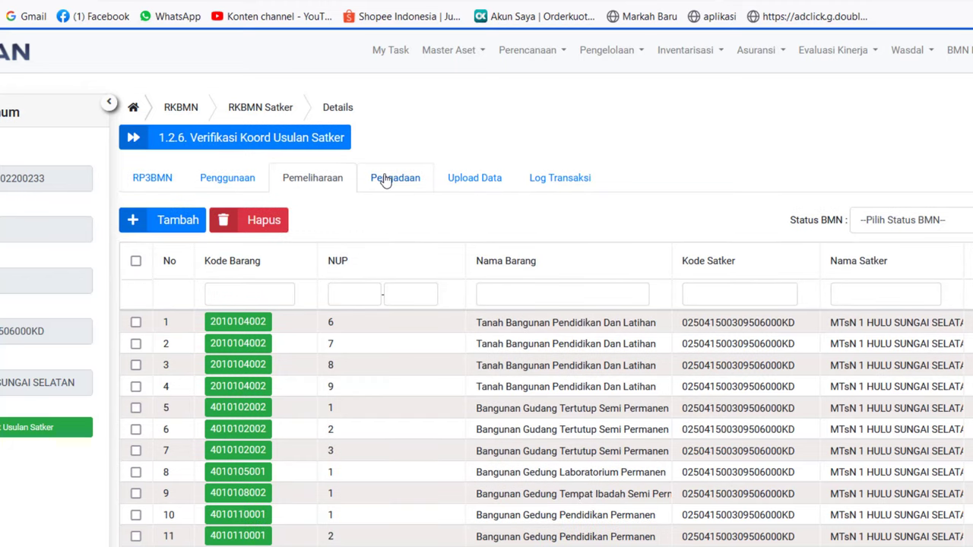
Add a new Pengadaan proposal with TANAH DAN/ATAU BANGUNAN PENDIDIKAN as the procurement object
click(386, 179)
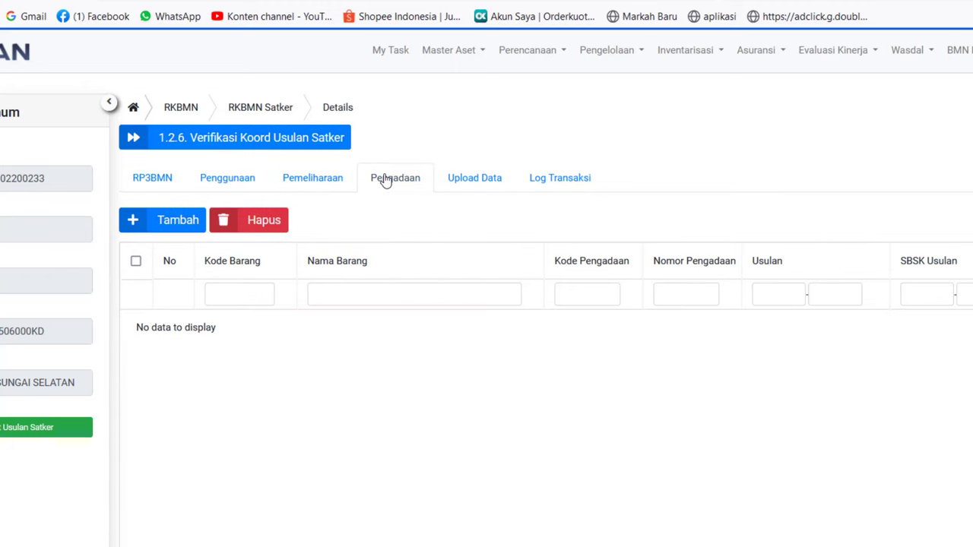
click(161, 223)
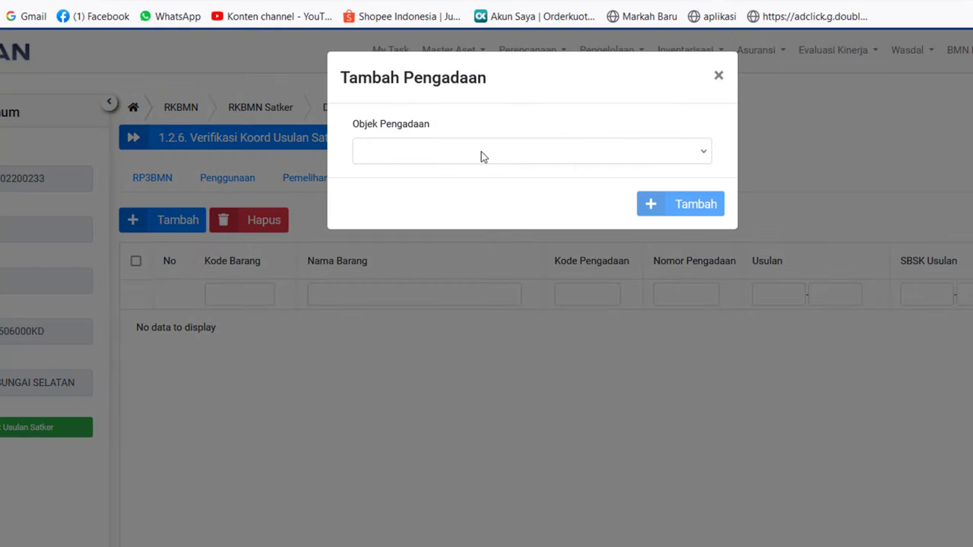
click(482, 151)
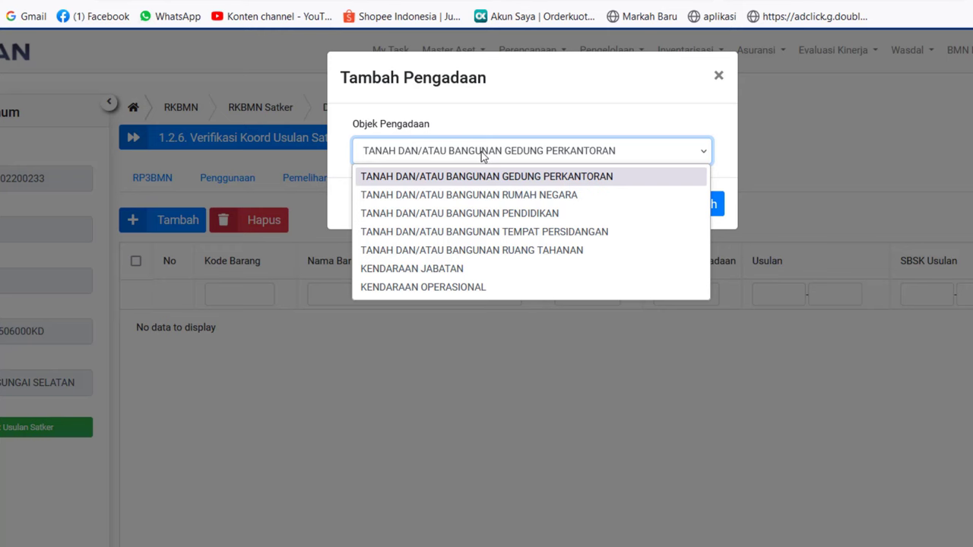
click(481, 215)
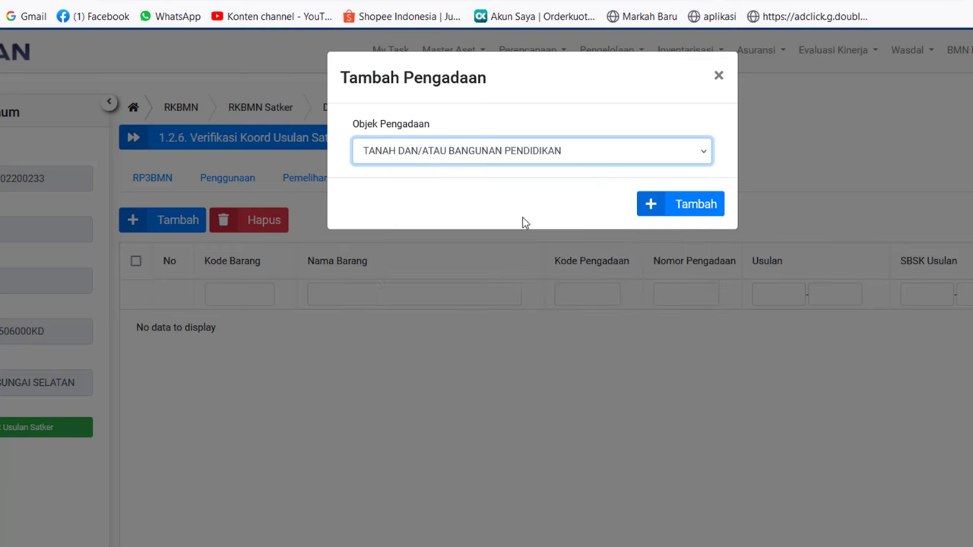
click(669, 213)
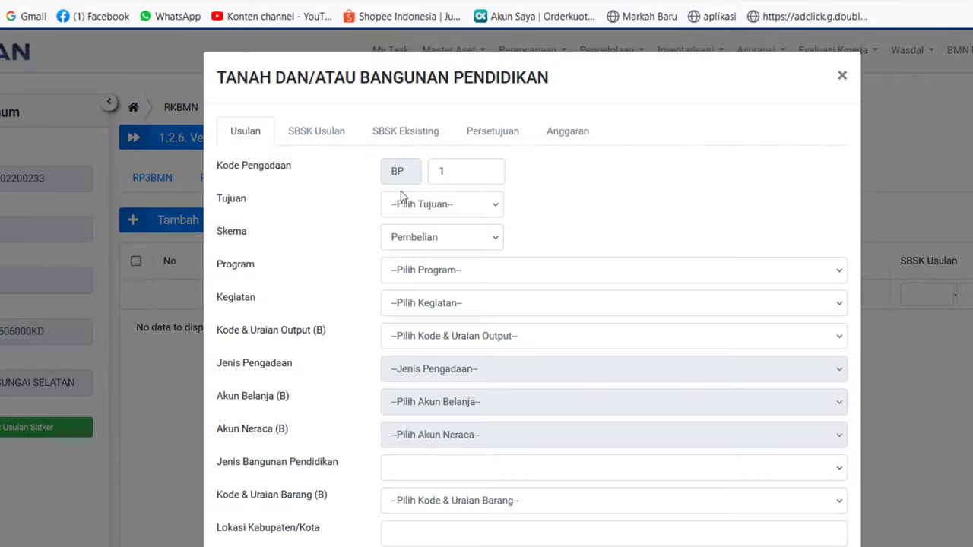
Set the procurement's Tujuan to Tambah Unit and its Skema to Pembelian
click(409, 205)
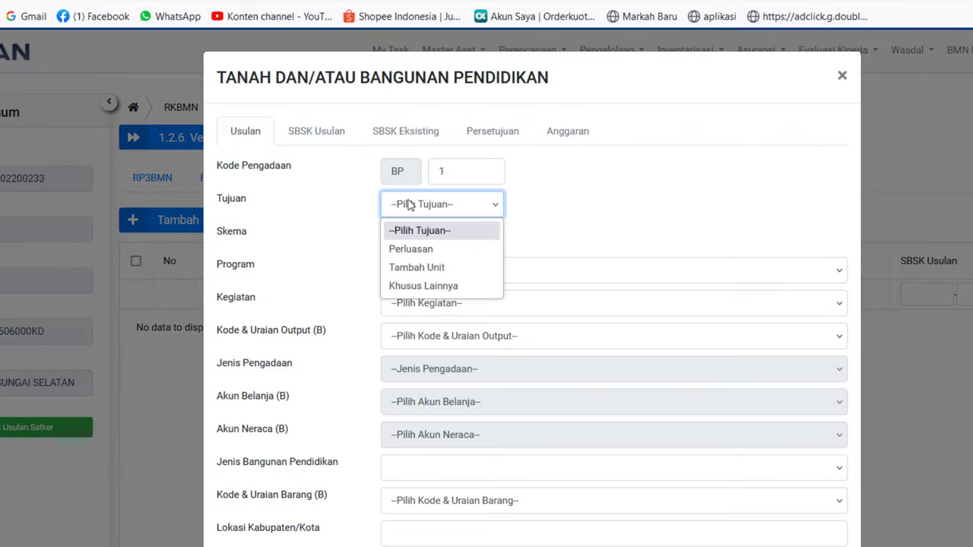
click(430, 267)
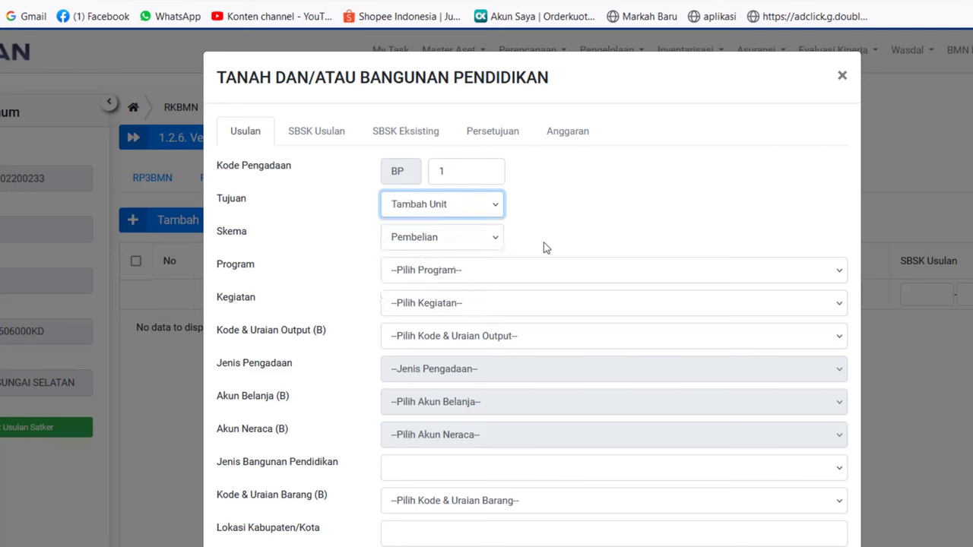
click(490, 240)
click(426, 288)
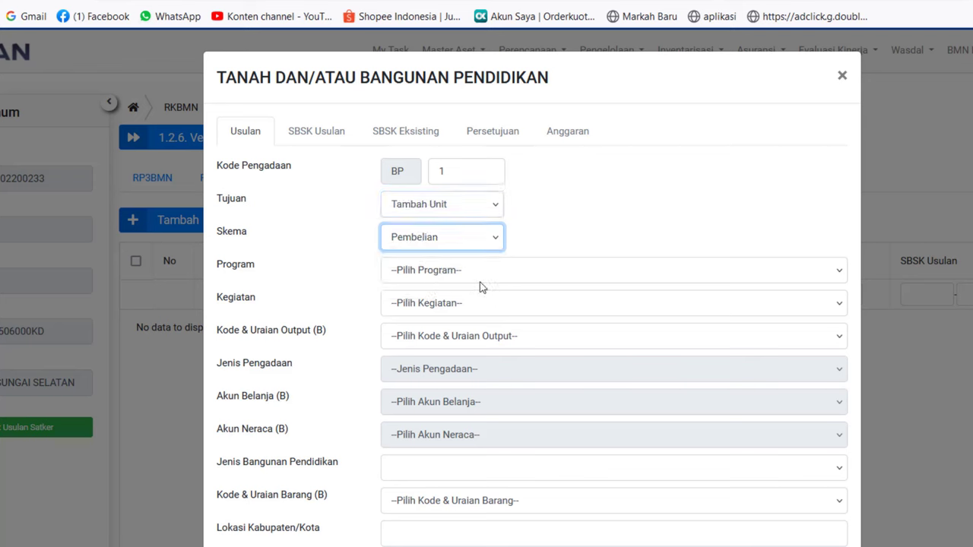
Set Program to 02504WA - Program Dukungan Manajemen and Kegiatan to 2135 - Dukungan Manajemen Pendidikan dan Pelayanan Tugas Teknis Lainnya Pendidikan Islam
click(469, 279)
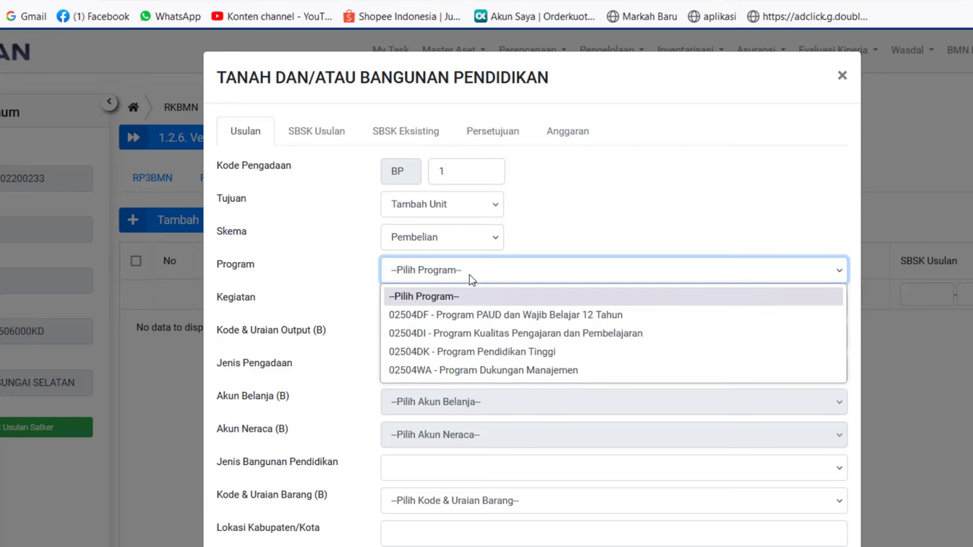
click(505, 376)
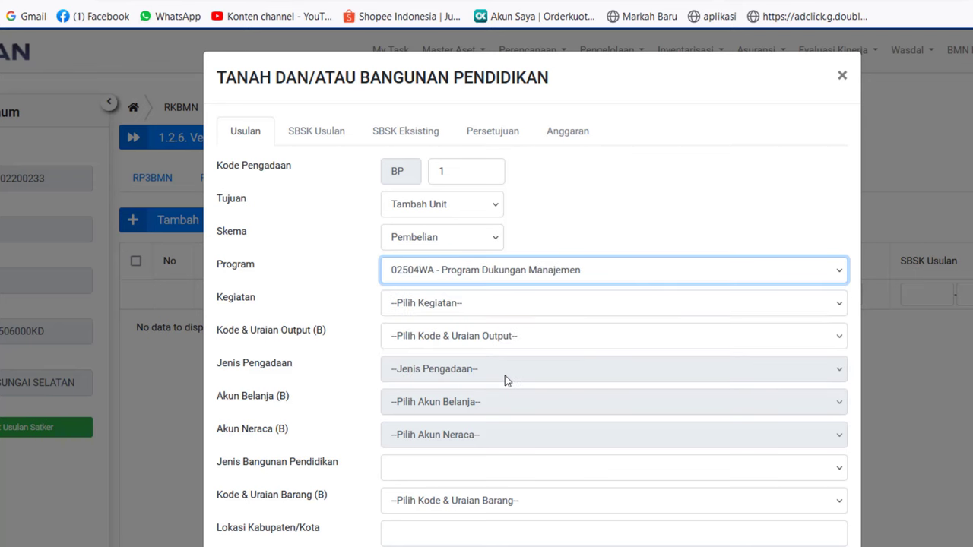
click(416, 310)
click(431, 304)
click(441, 313)
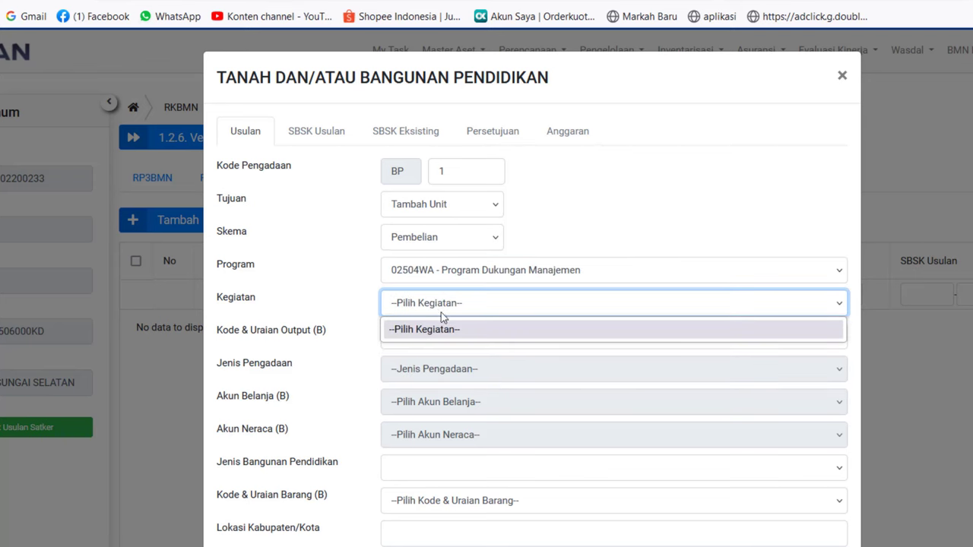
click(441, 312)
click(444, 312)
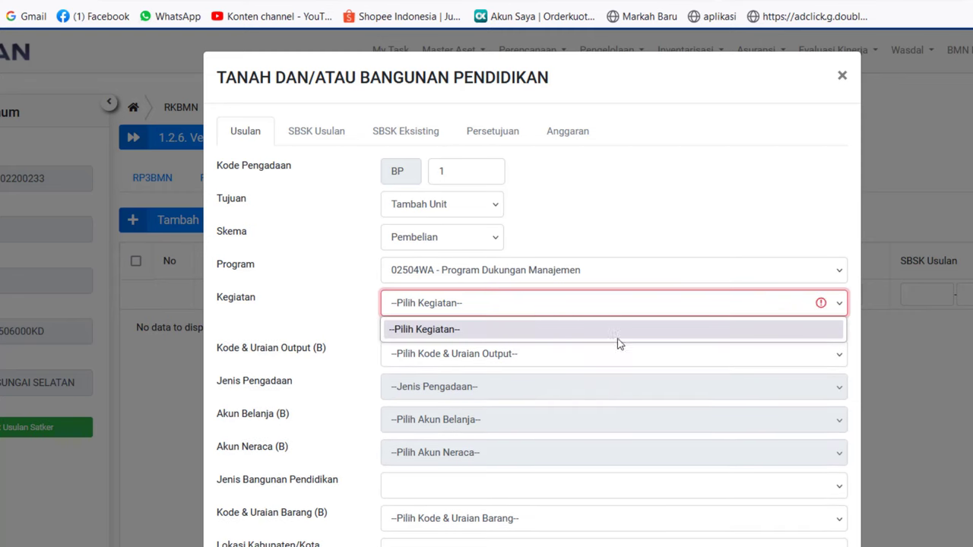
click(679, 376)
click(450, 306)
click(451, 305)
click(451, 304)
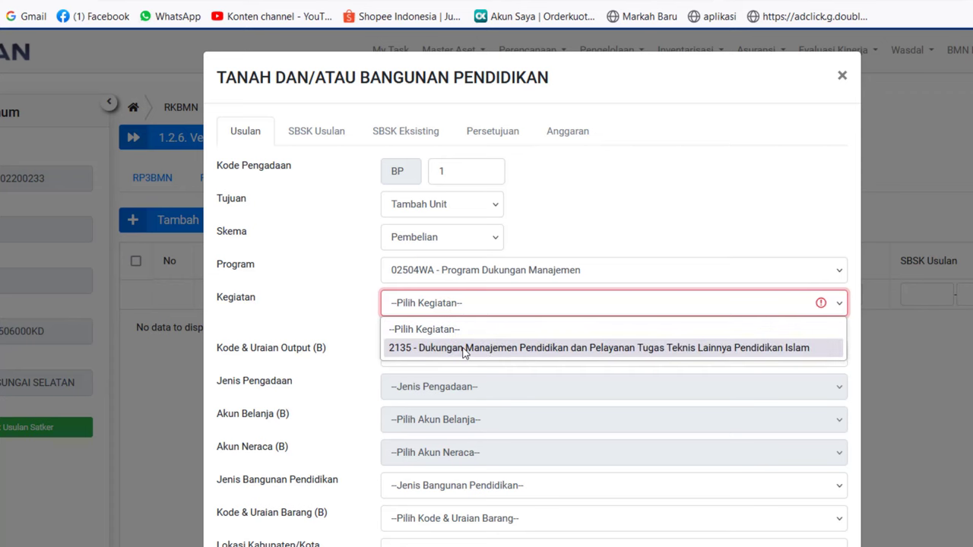
click(465, 349)
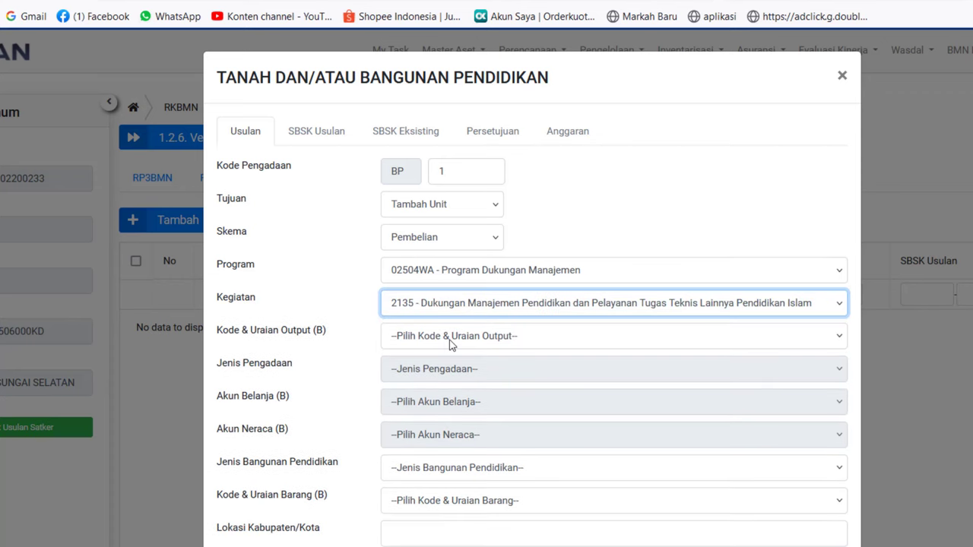
Set Jenis Bangunan Pendidikan to Bangunan Pendidikan Menengah Pertama
click(452, 344)
click(629, 412)
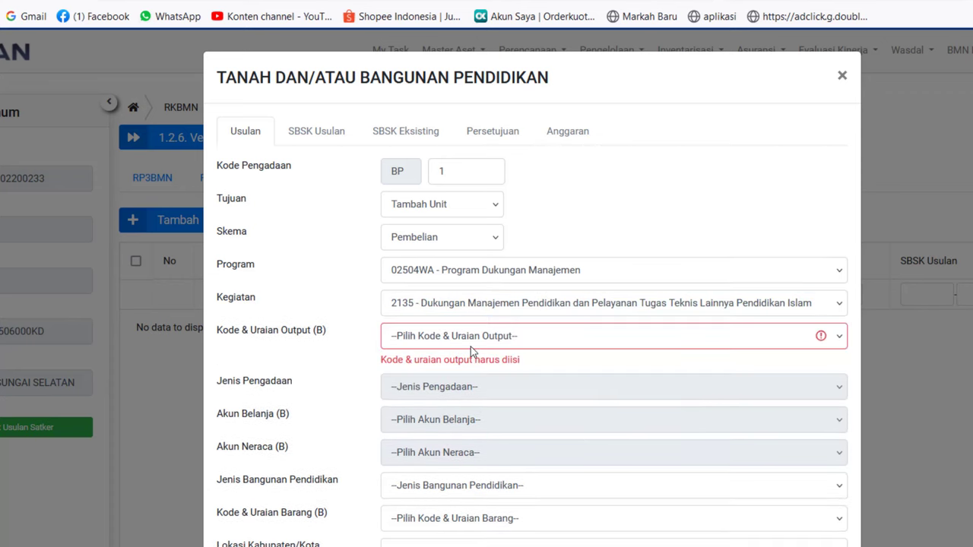
click(471, 347)
click(698, 479)
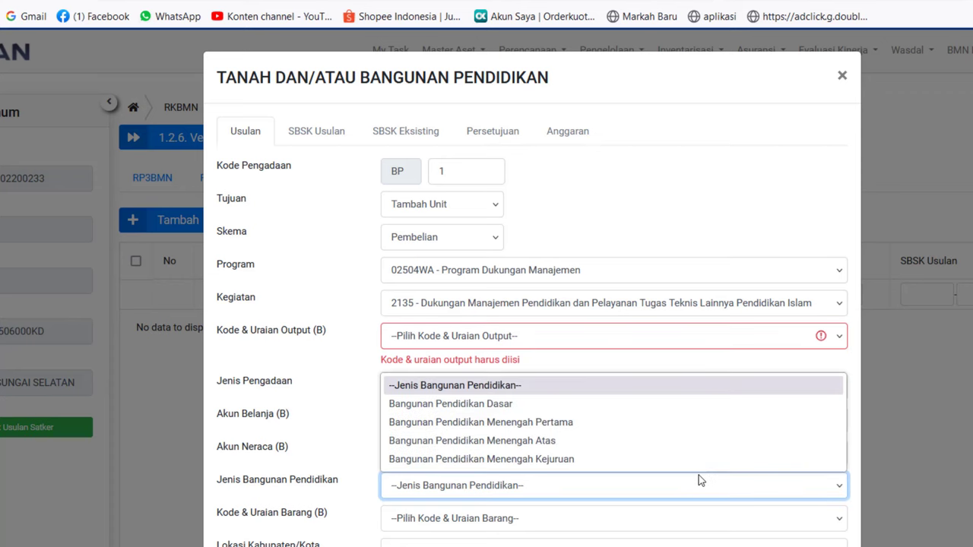
click(508, 423)
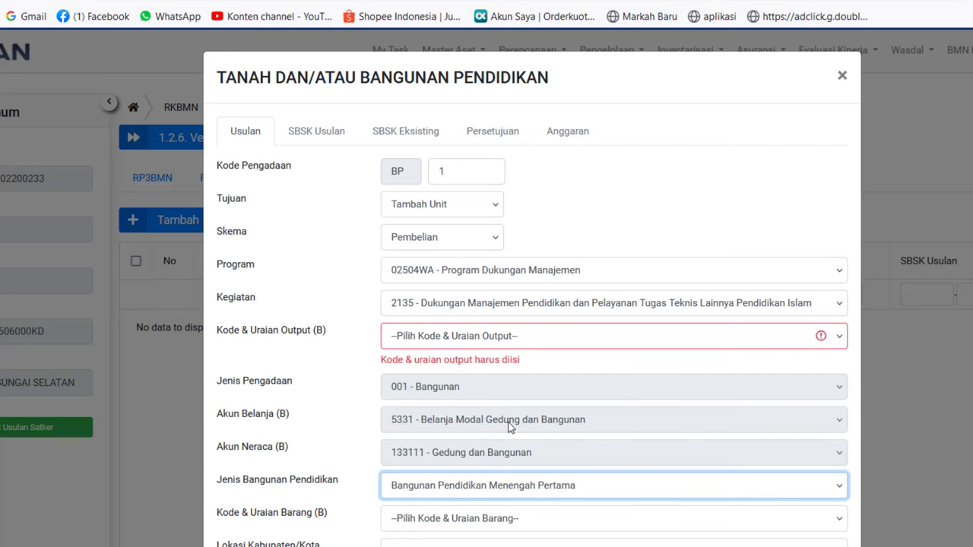
Set Kode & Uraian Output (B) to EBB - Layanan Sarana dan Prasarana Internal
click(423, 332)
click(459, 362)
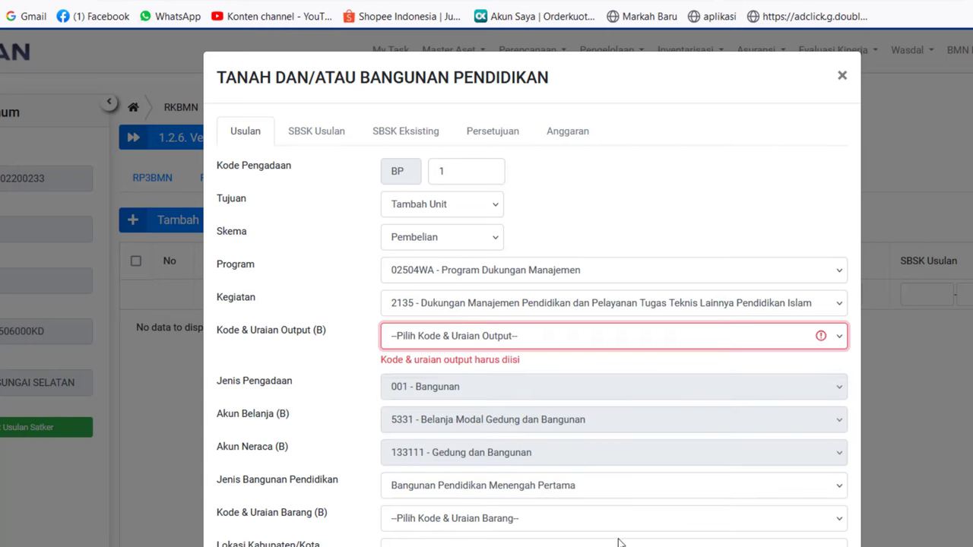
click(621, 542)
click(496, 337)
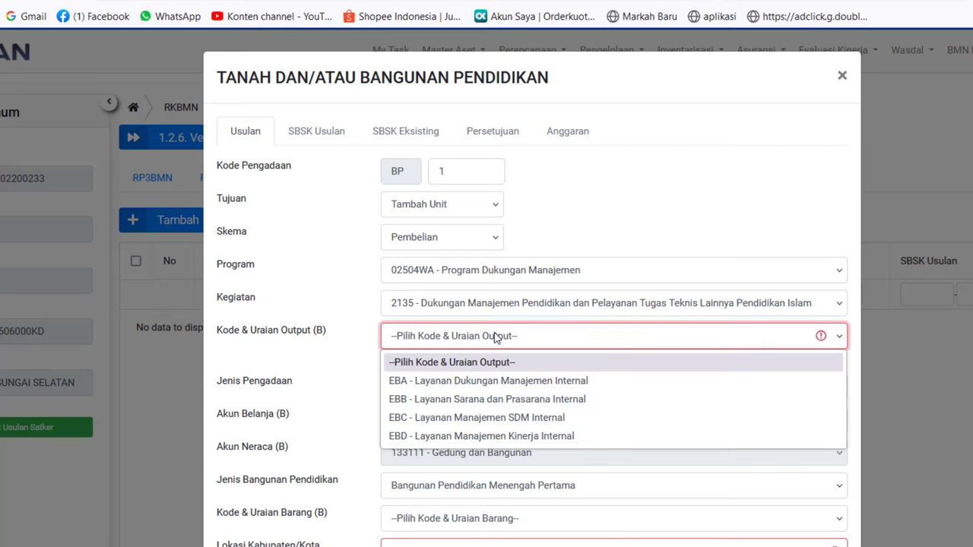
click(469, 404)
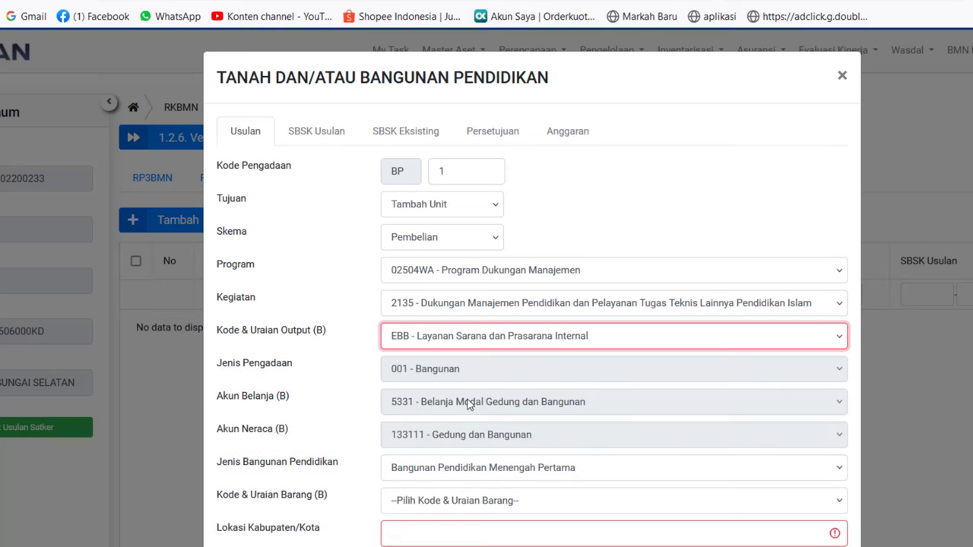
Set Kode & Uraian Output (B) to EBA - Layanan Dukungan Manajemen Internal
click(429, 339)
click(447, 377)
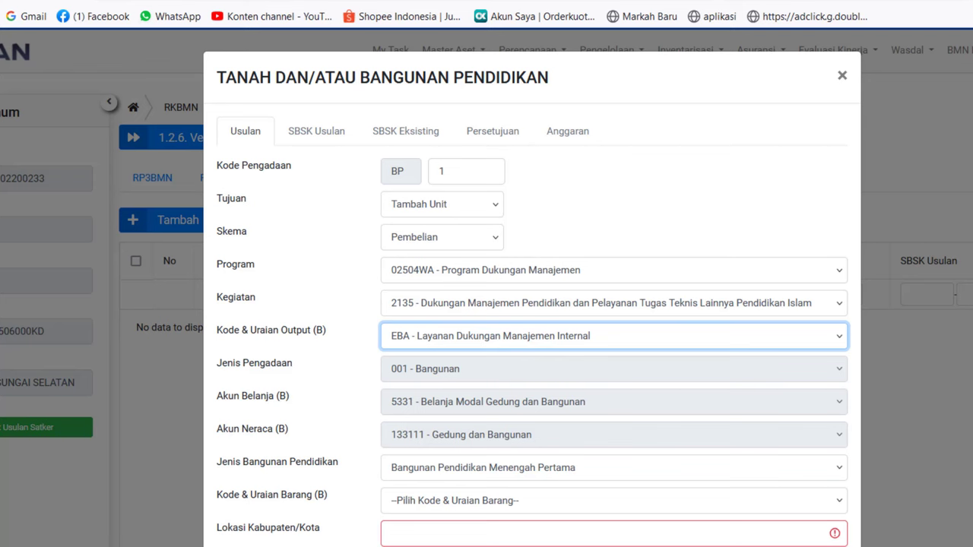
scroll(871, 405, down, 2)
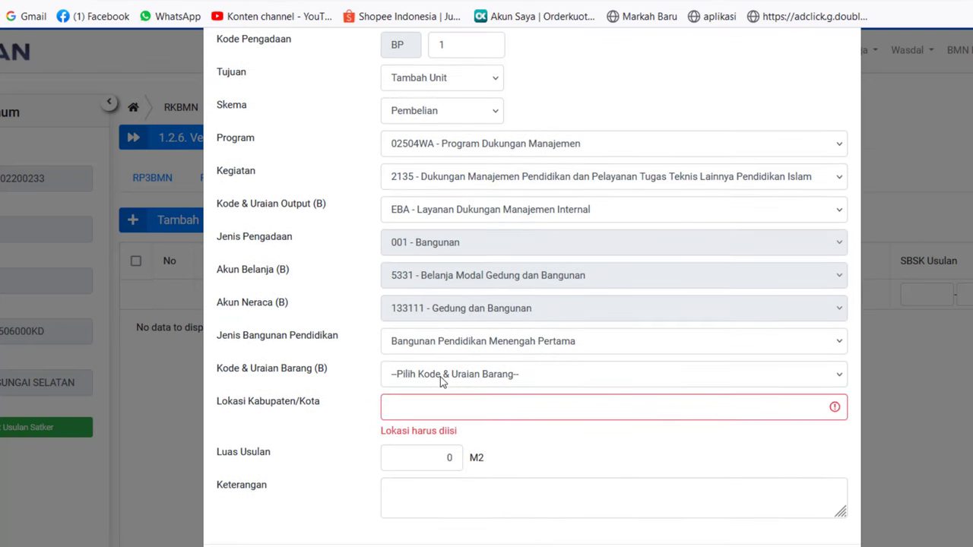
click(441, 380)
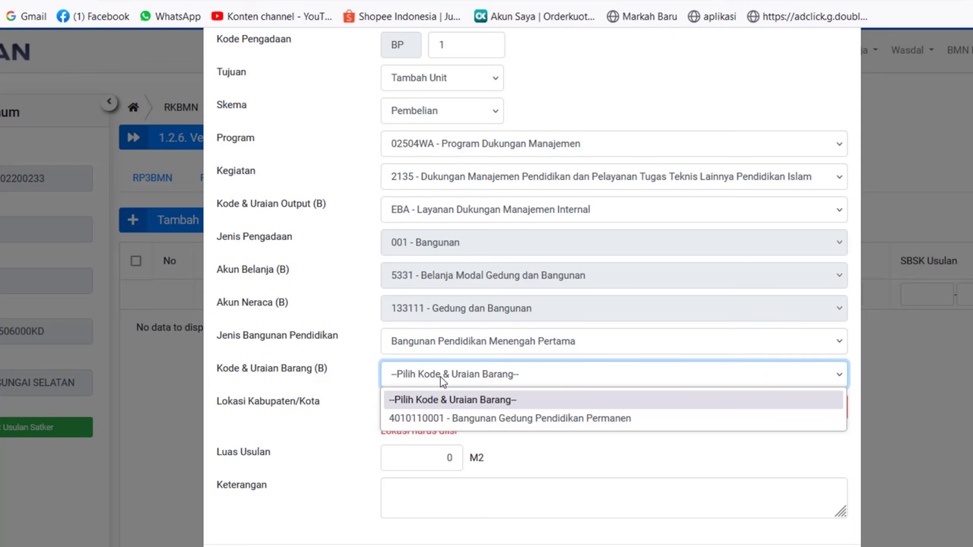
click(465, 419)
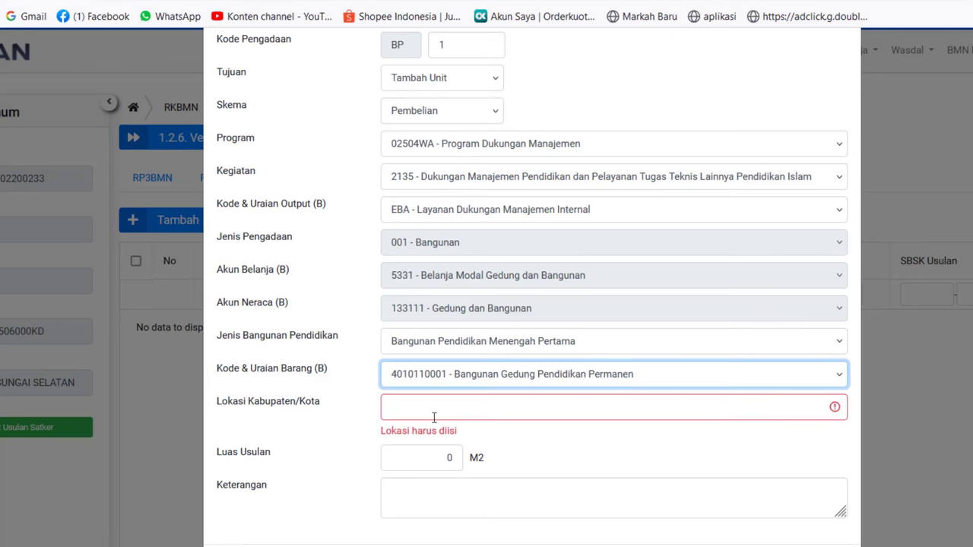
click(435, 417)
text(Hul)
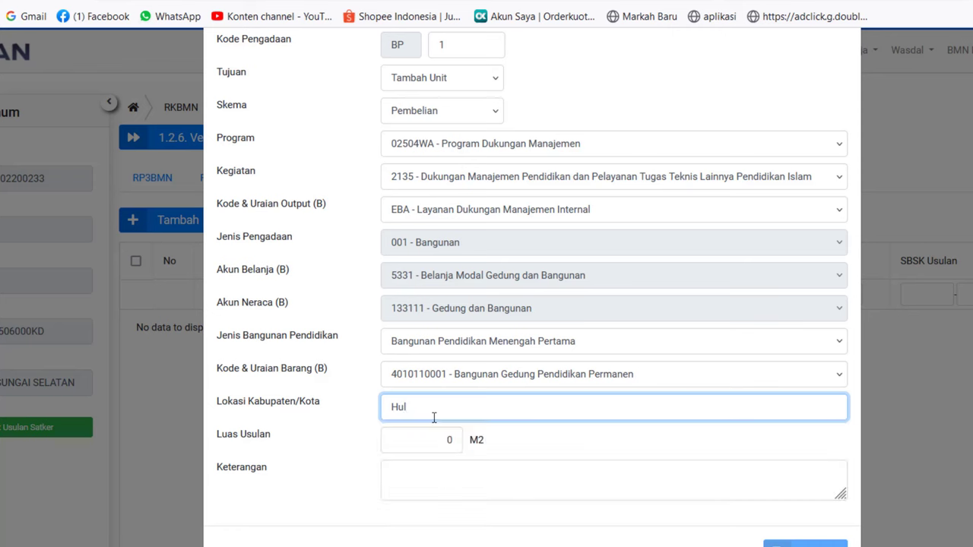
text(u Sungai)
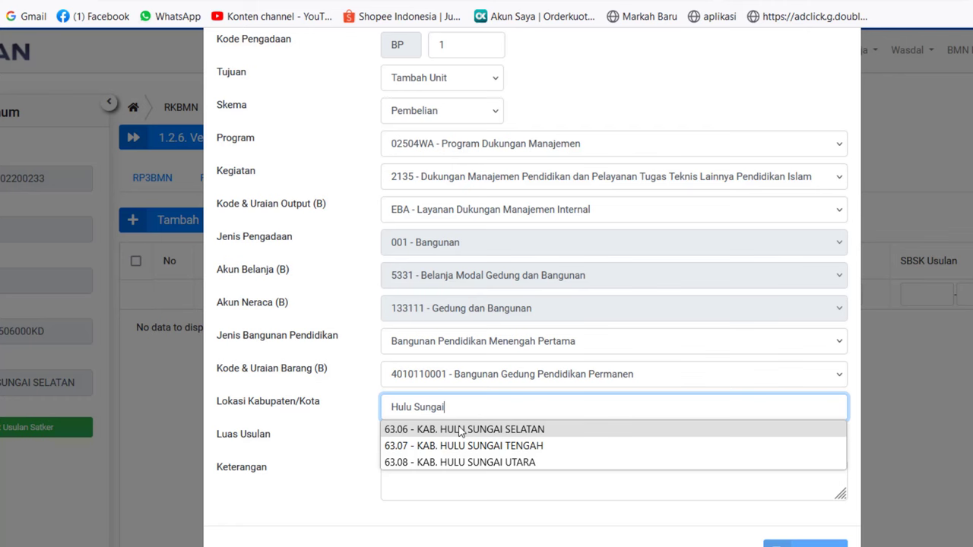
click(461, 430)
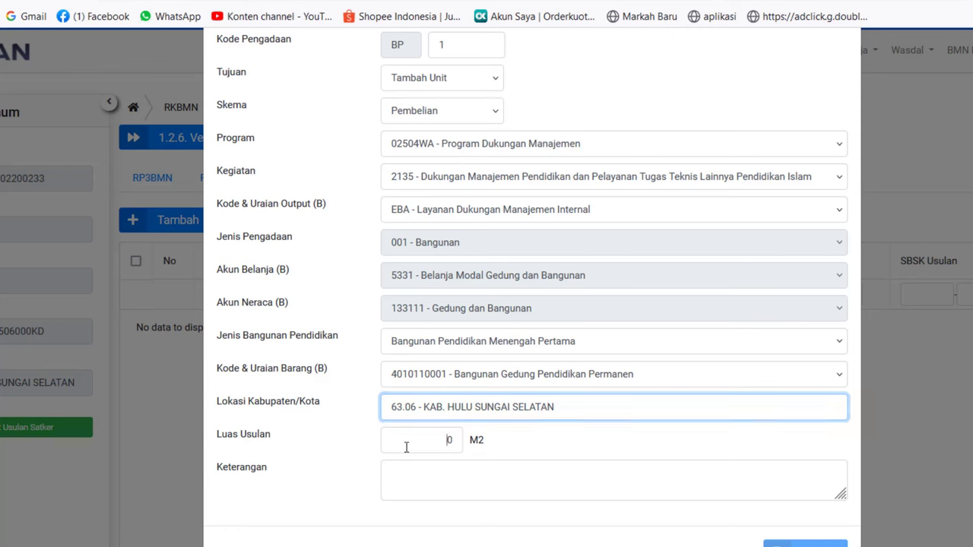
Set Luas Usulan to 120 M2, leave Keterangan empty, and save the procurement proposal
key(Tab)
text(120)
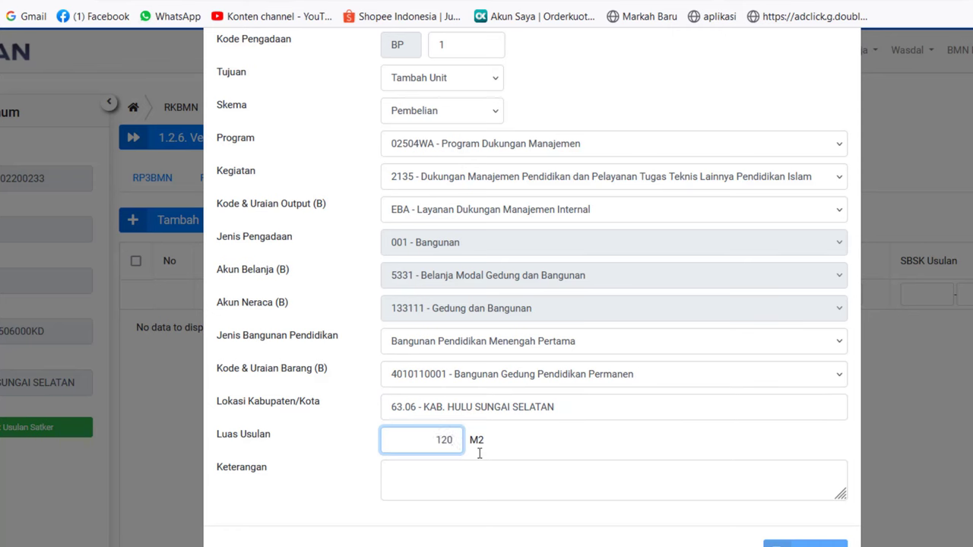
click(443, 479)
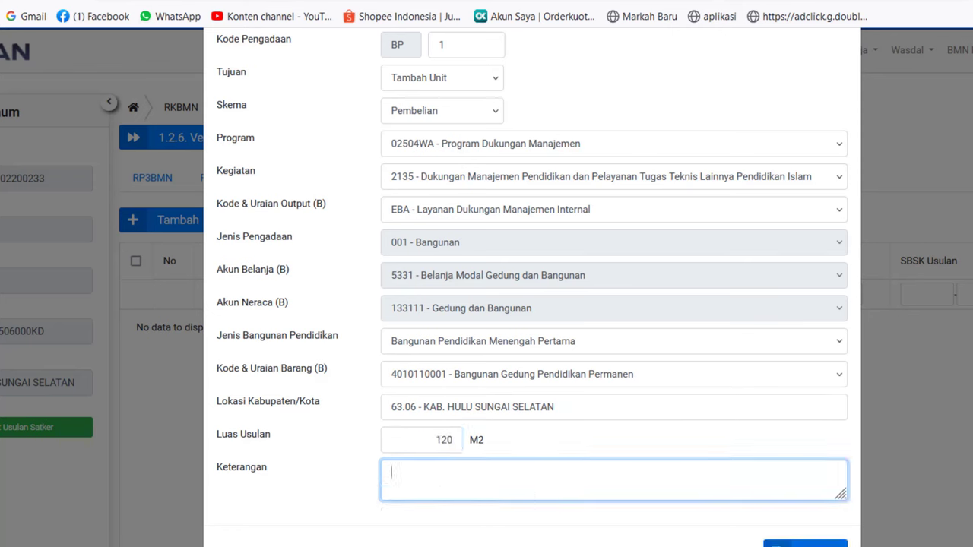
click(806, 544)
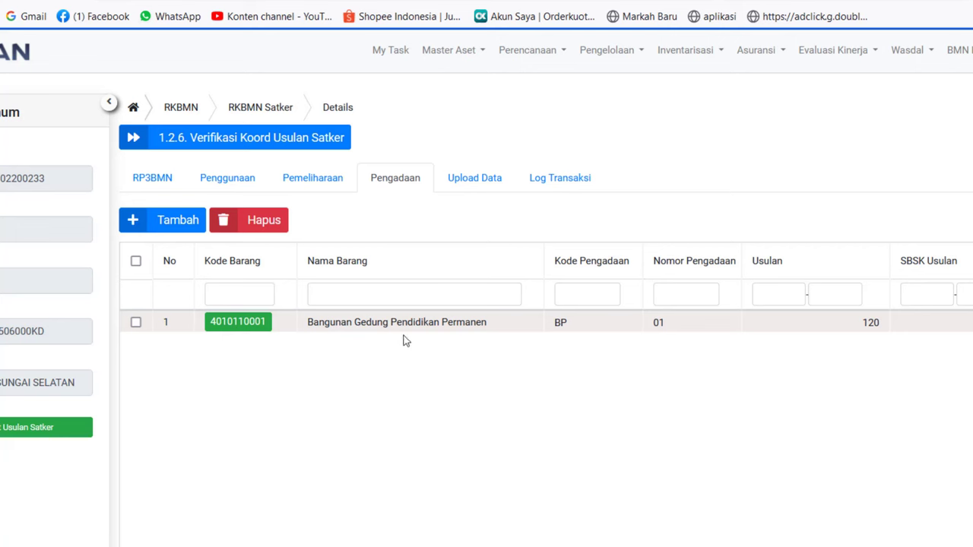
Open the saved building procurement's details and review Jumlah Lantai and Koefisien Dasar Bangunan under SBSK Usulan
click(238, 323)
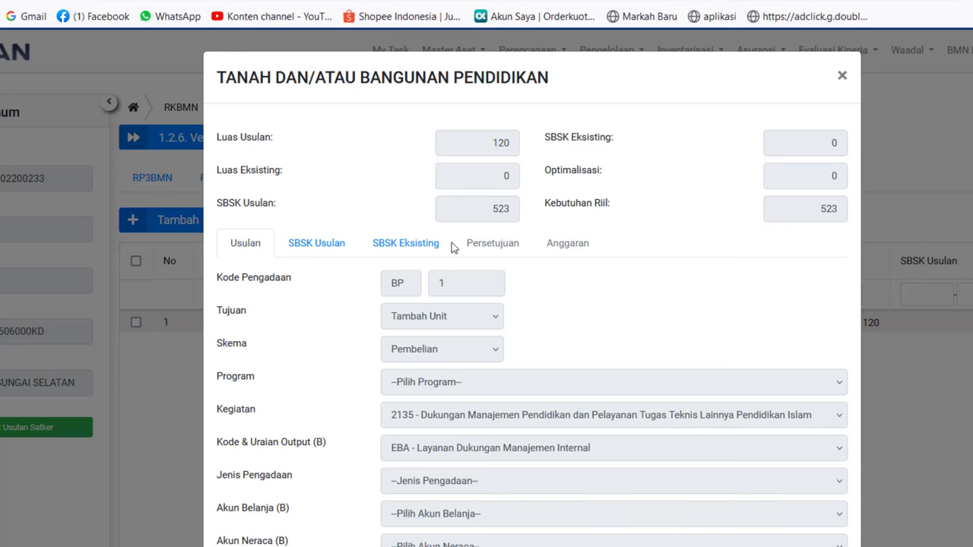
click(316, 245)
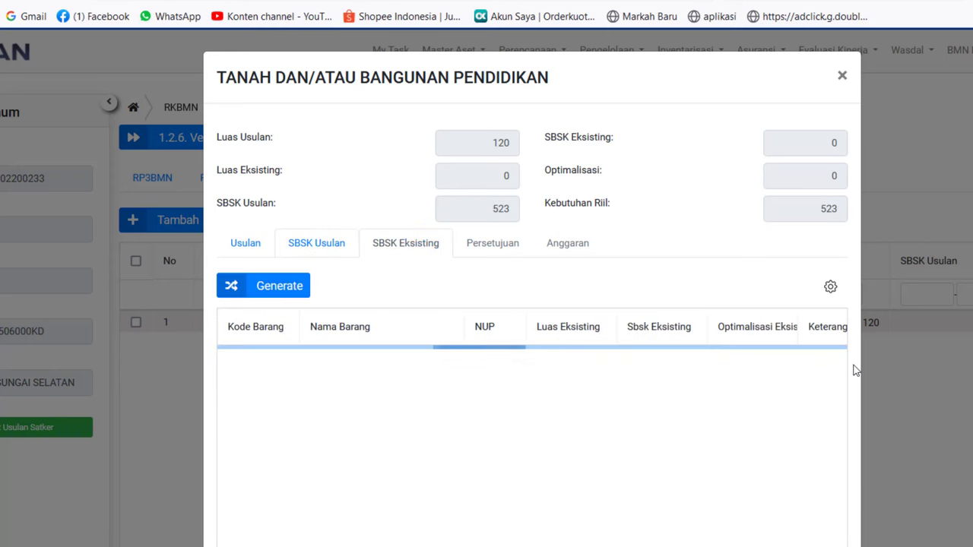
click(308, 249)
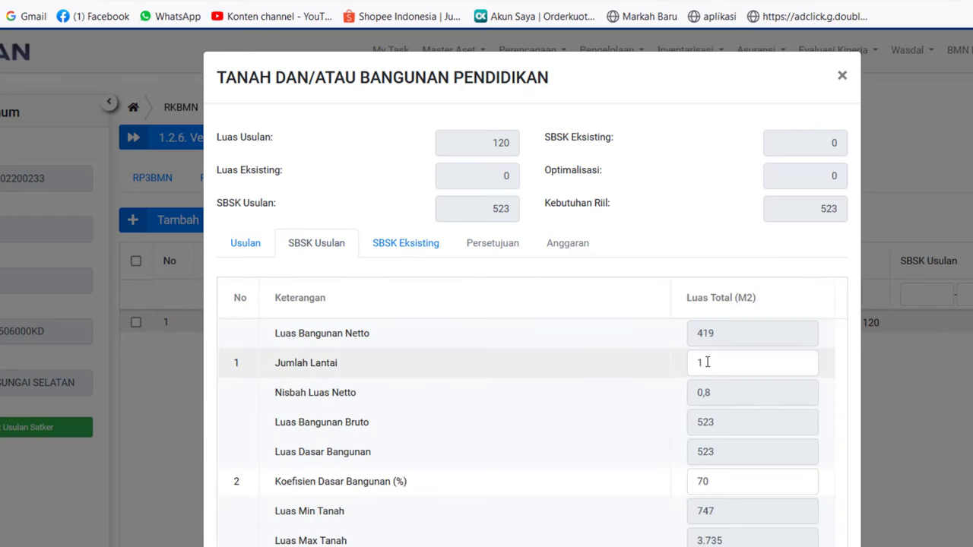
click(733, 493)
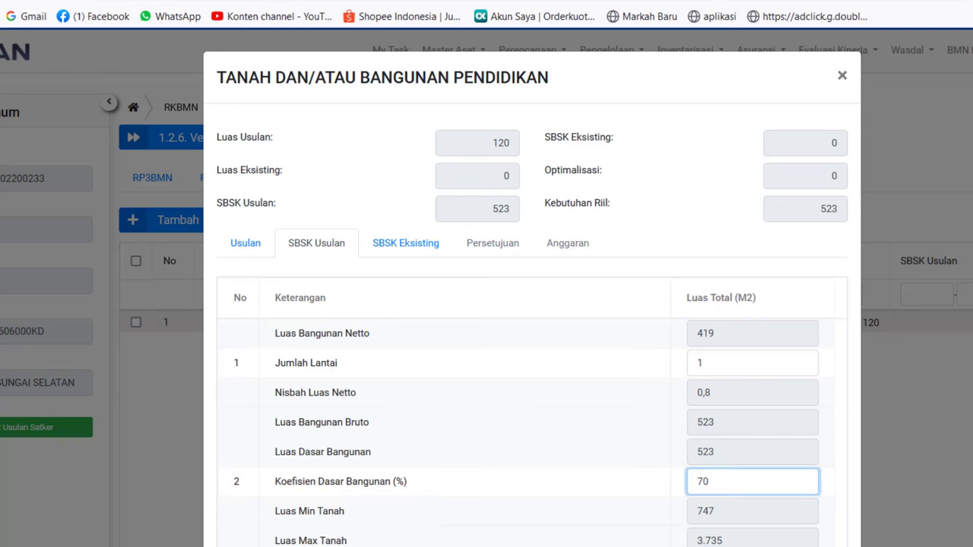
key(Tab)
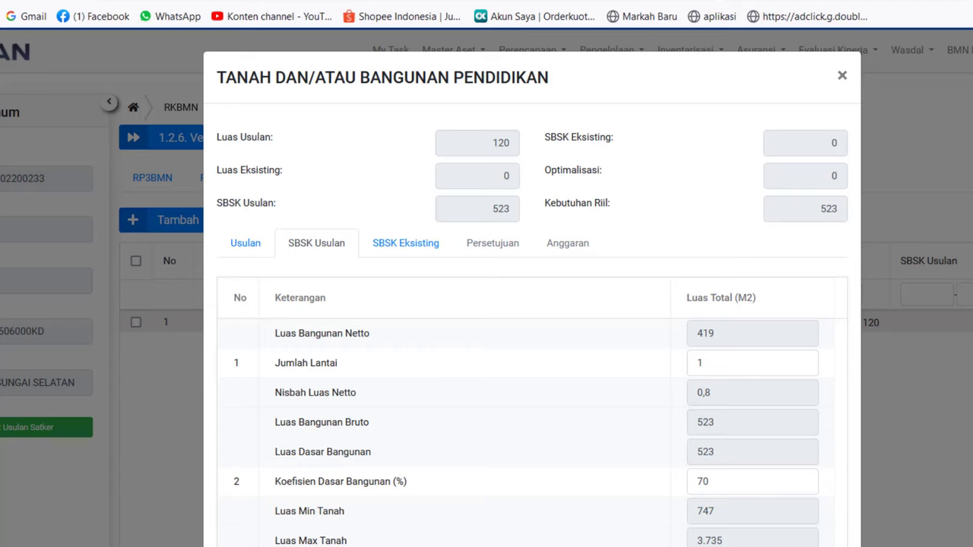
scroll(533, 343, down, 2)
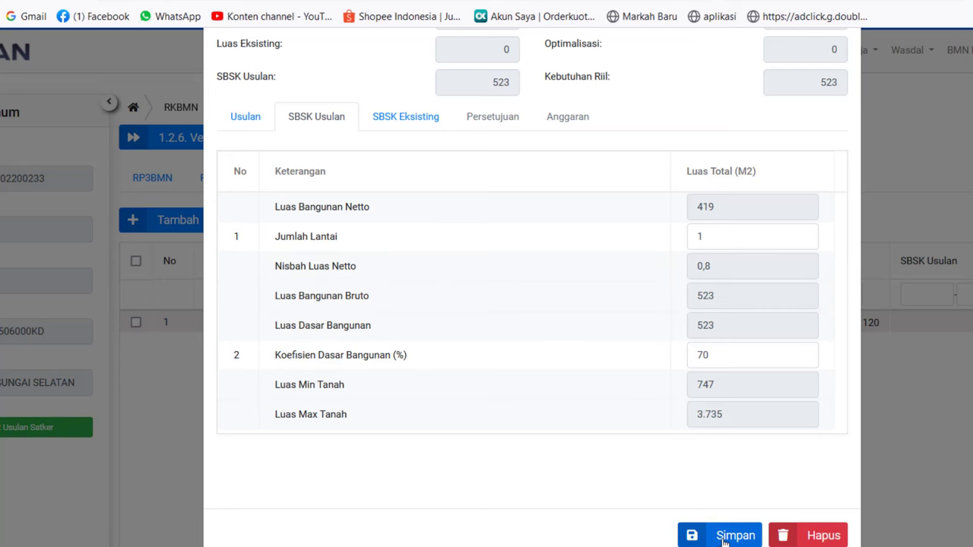
Generate the SBSK Eksisting data for the procurement, review the listed buildings, and close the details
click(400, 128)
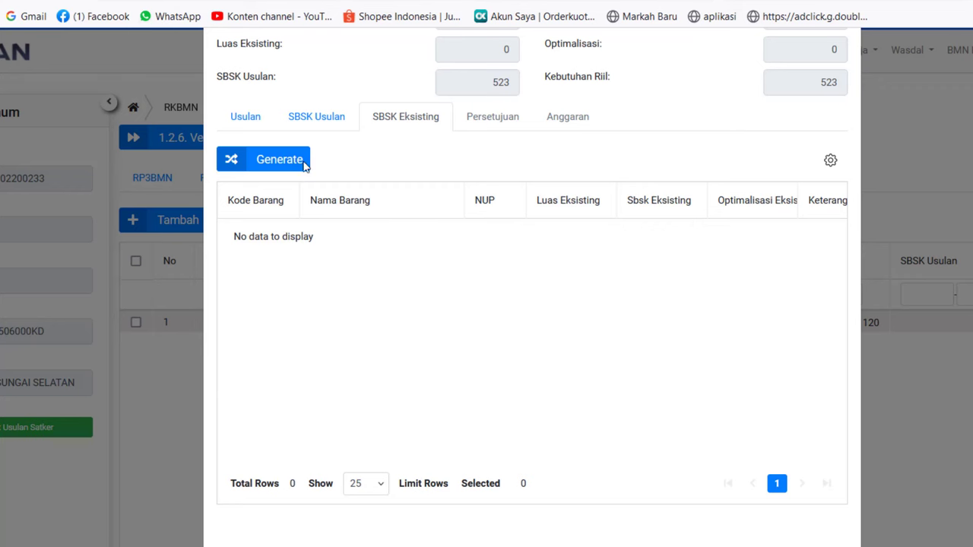
click(264, 171)
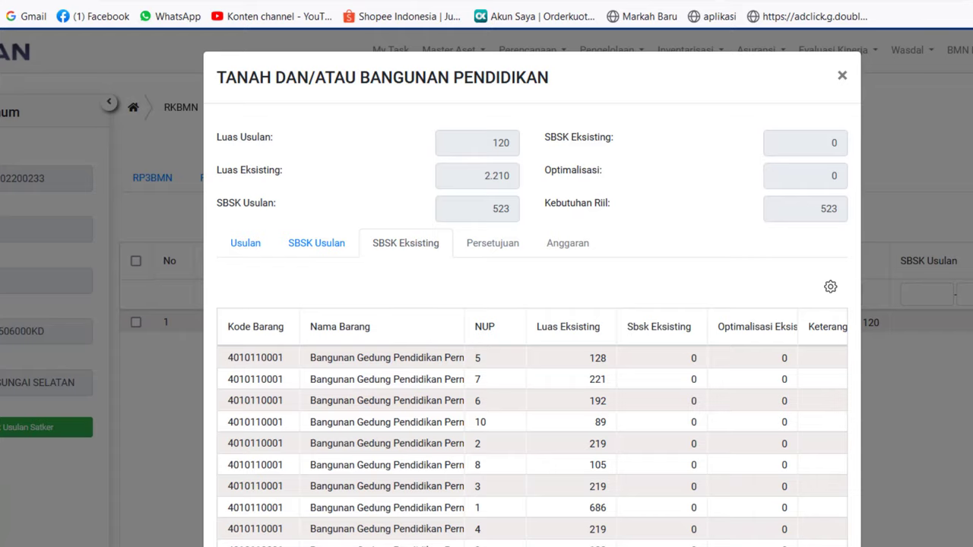
scroll(532, 342, down, 2)
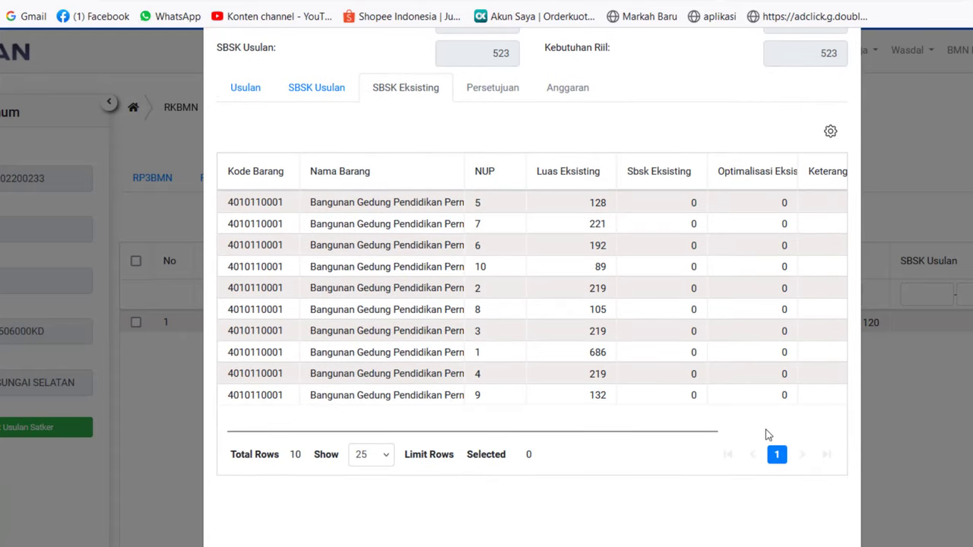
drag(699, 434, 765, 437)
scroll(511, 211, up, 2)
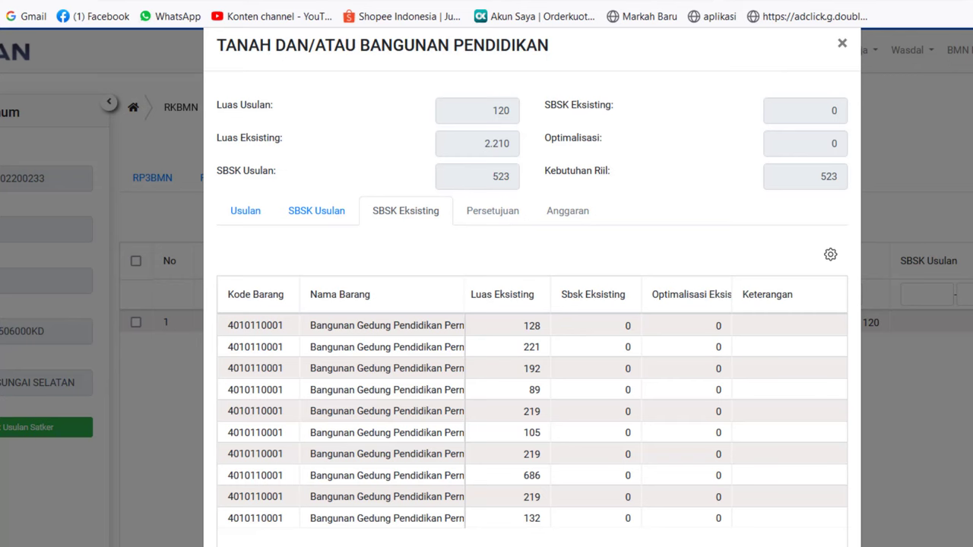
scroll(895, 184, up, 1)
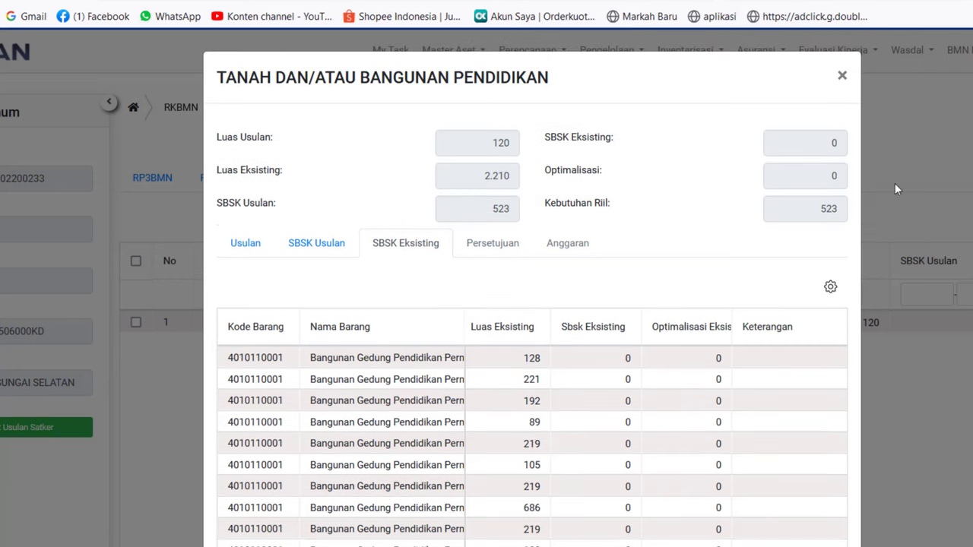
click(843, 76)
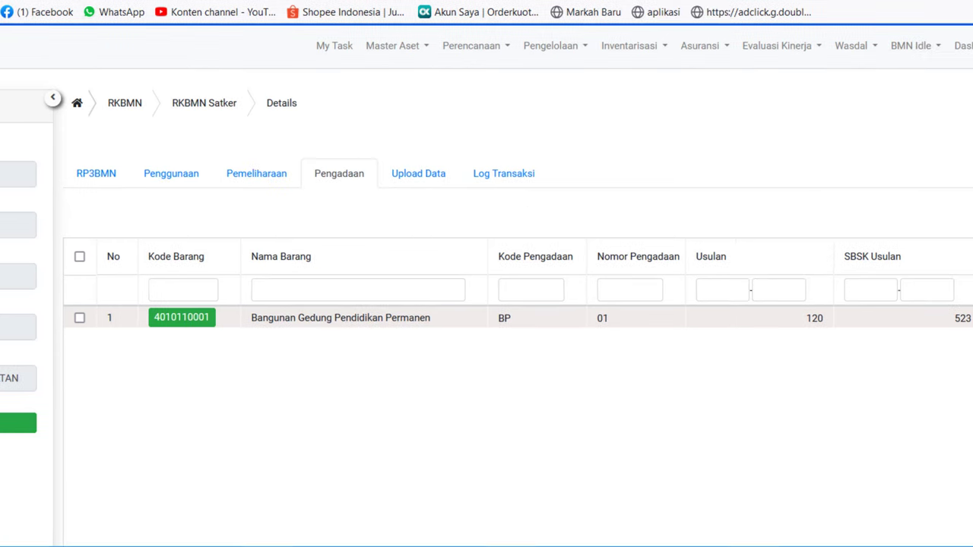
Generate the Pengadaan printout for program 02504DF, then close the Cetak dialog
click(902, 130)
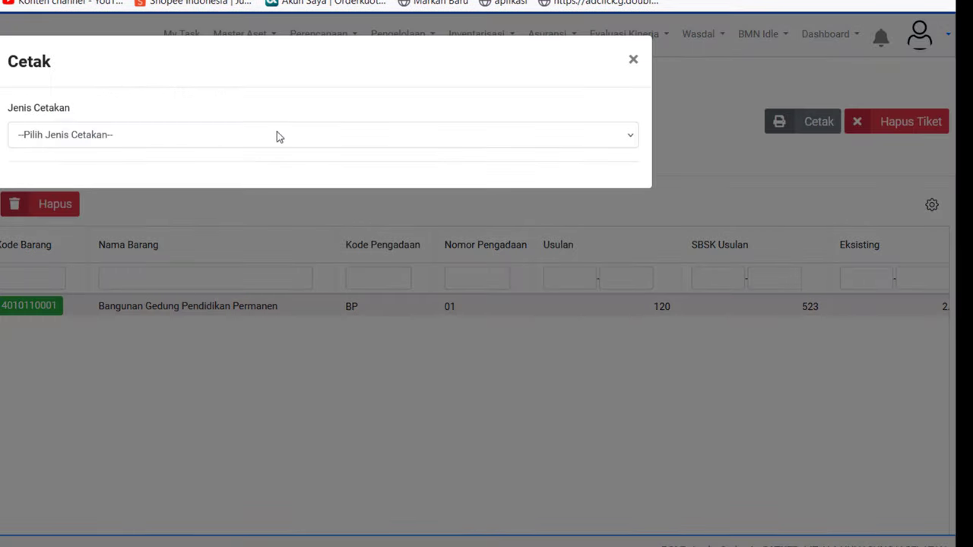
click(173, 134)
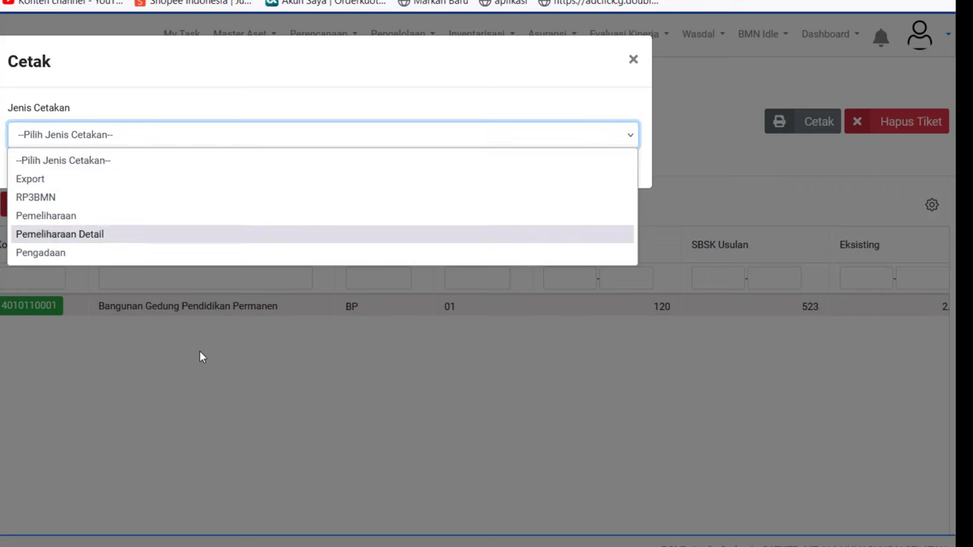
click(69, 254)
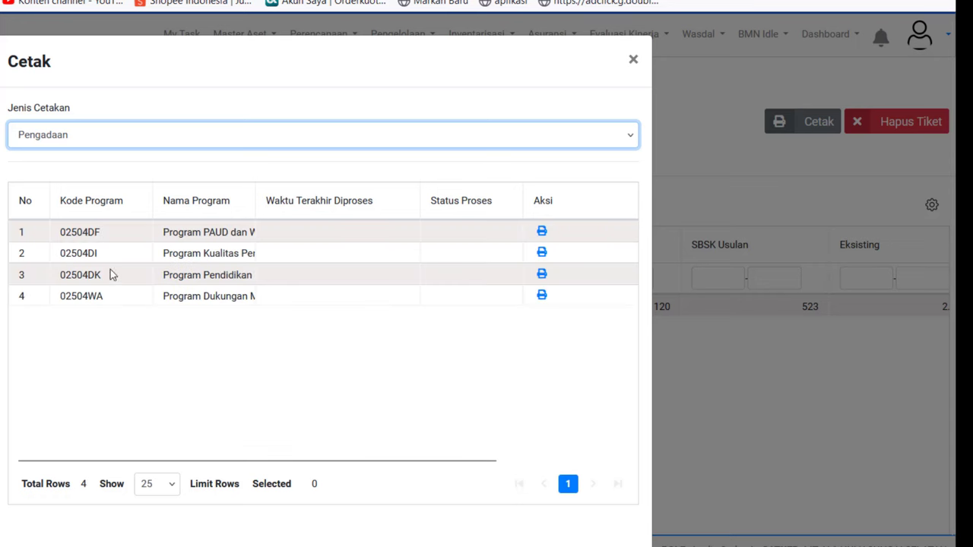
click(542, 233)
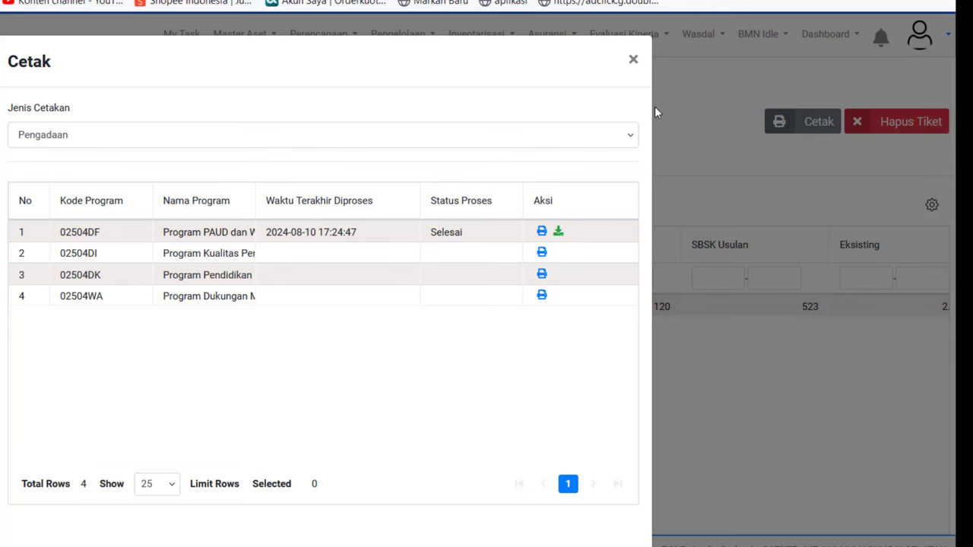
click(633, 61)
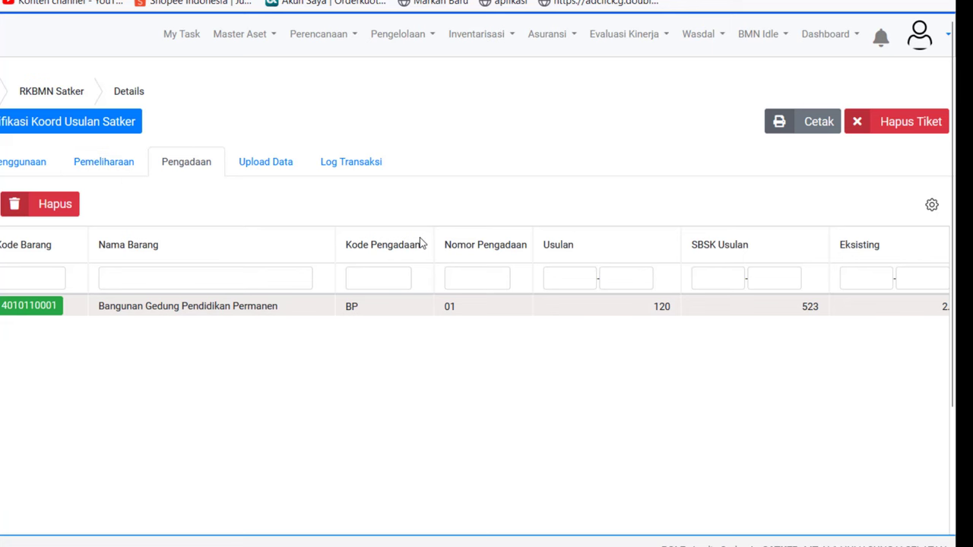
Examine the document upload form for the ticket under Upload Data and close it without adding a file
click(274, 164)
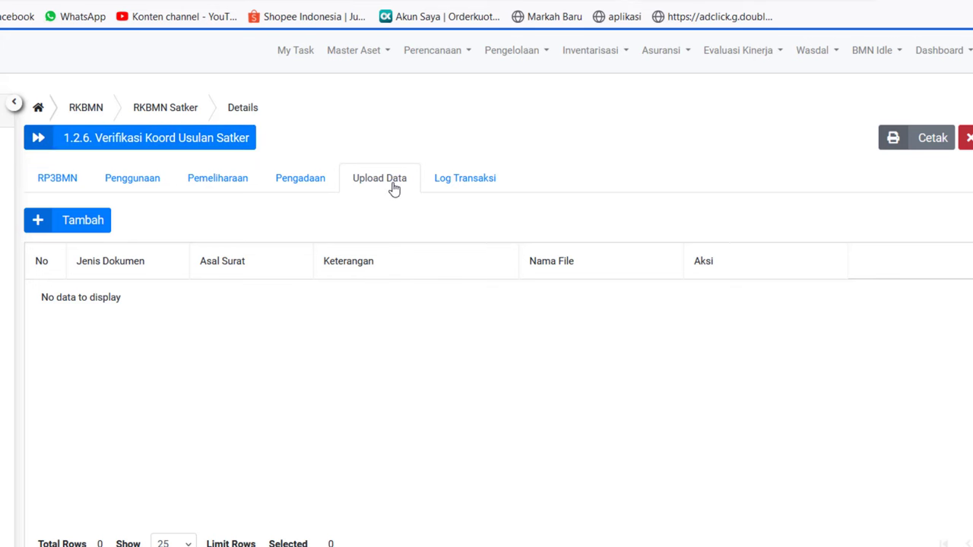
click(84, 227)
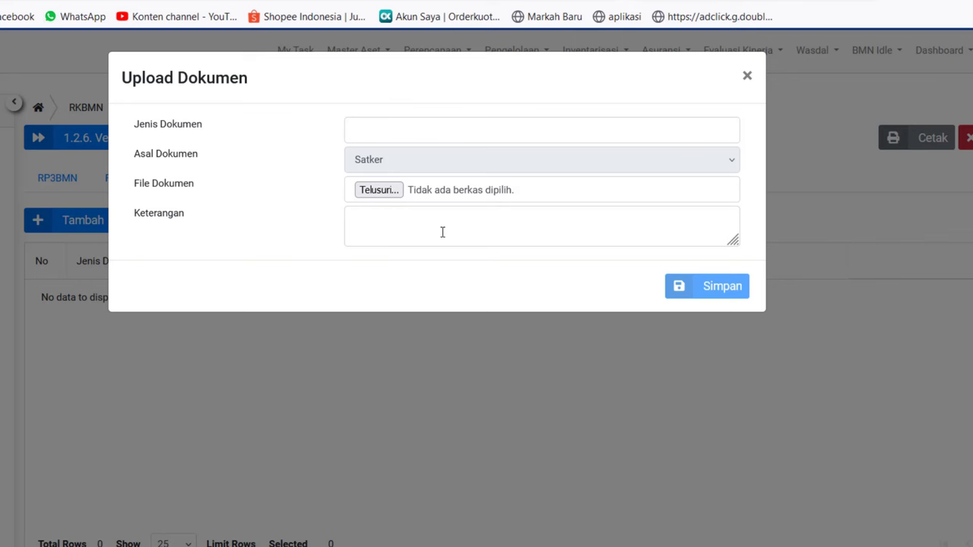
click(362, 137)
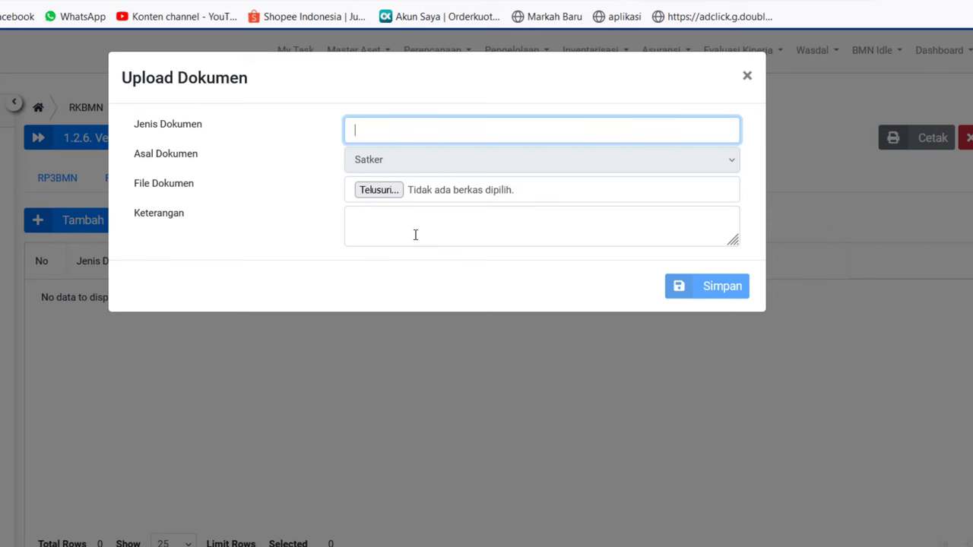
click(751, 78)
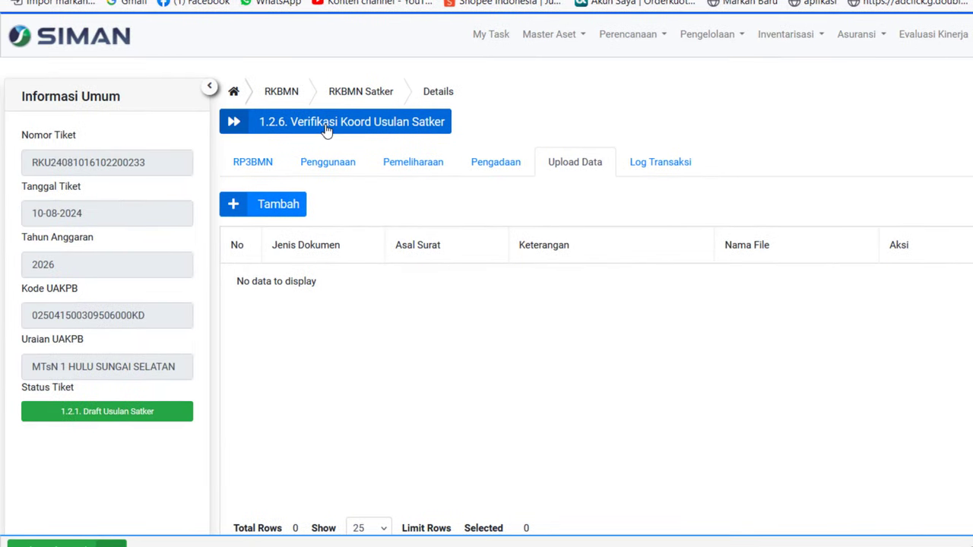
Forward the ticket to 1.2.6. Verifikasi Koord Usulan Satker without a note and return to the RKBMN Satker list
click(327, 126)
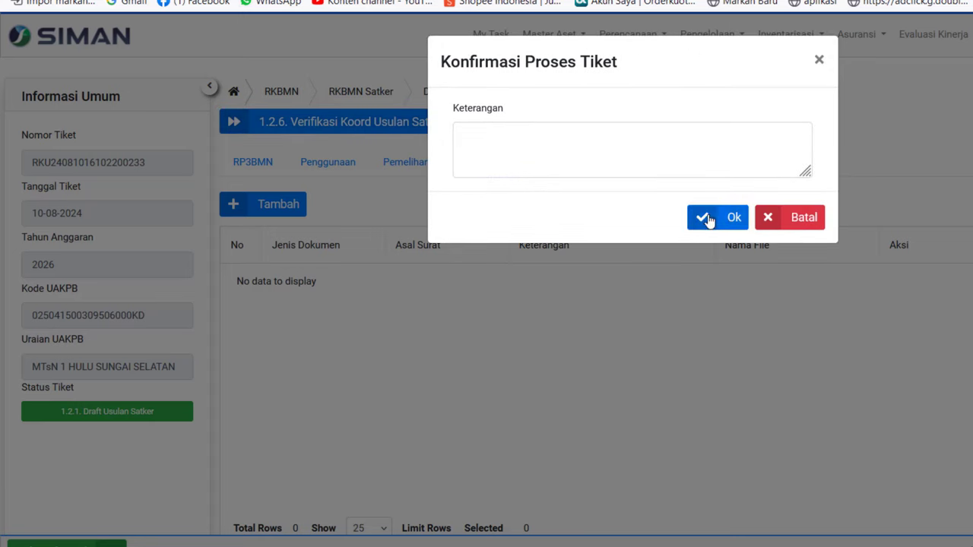
click(707, 219)
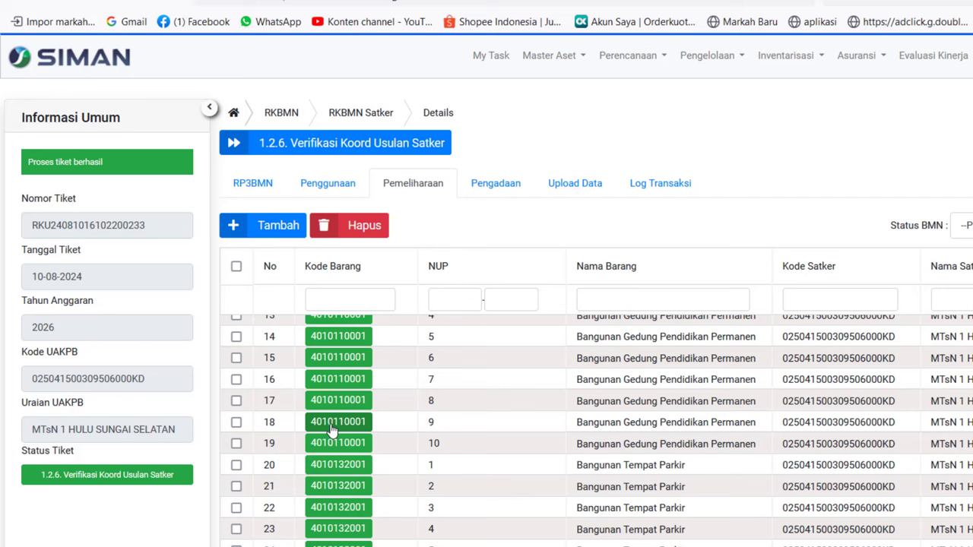
click(278, 114)
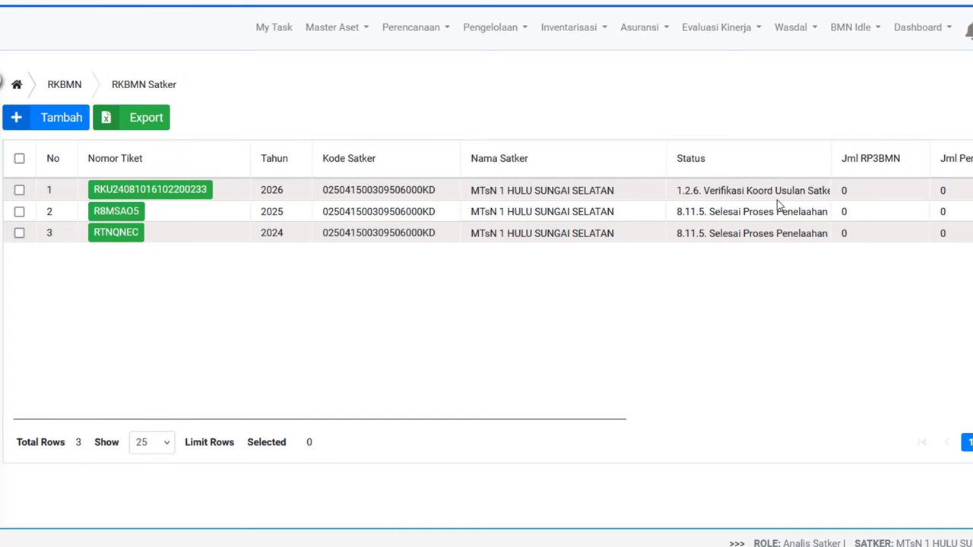
click(129, 190)
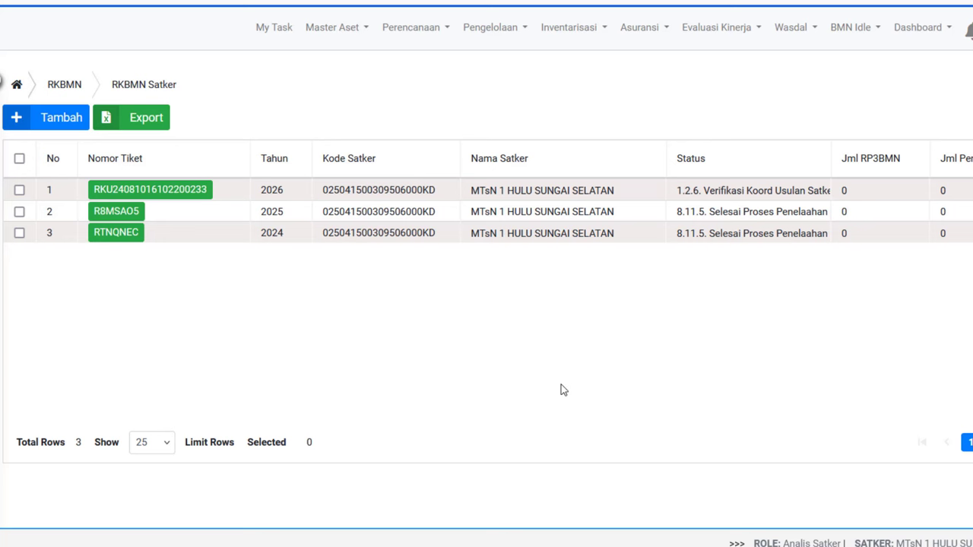
Switch to the Google Chrome window where SIMAN V2 is open under the Koordinator Satker role
mouse_move(618, 421)
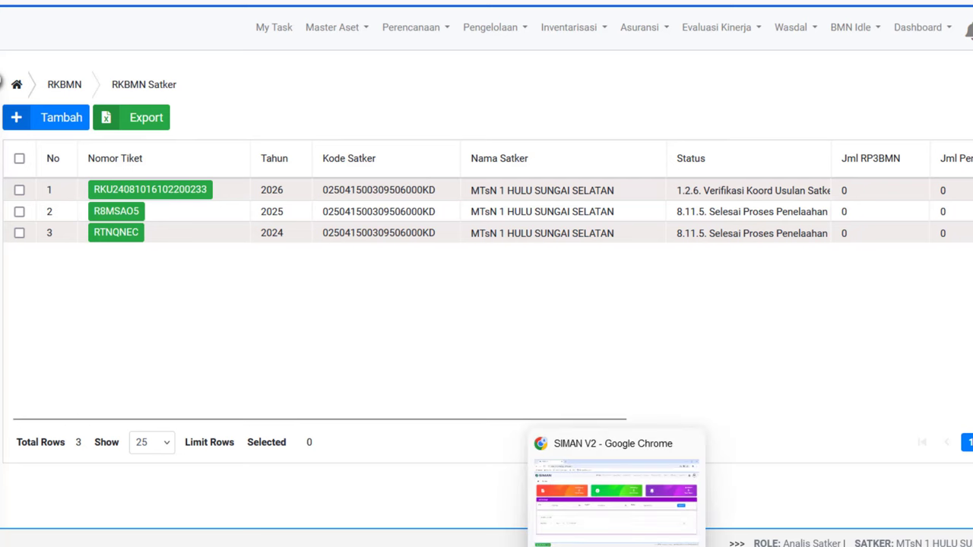
click(592, 518)
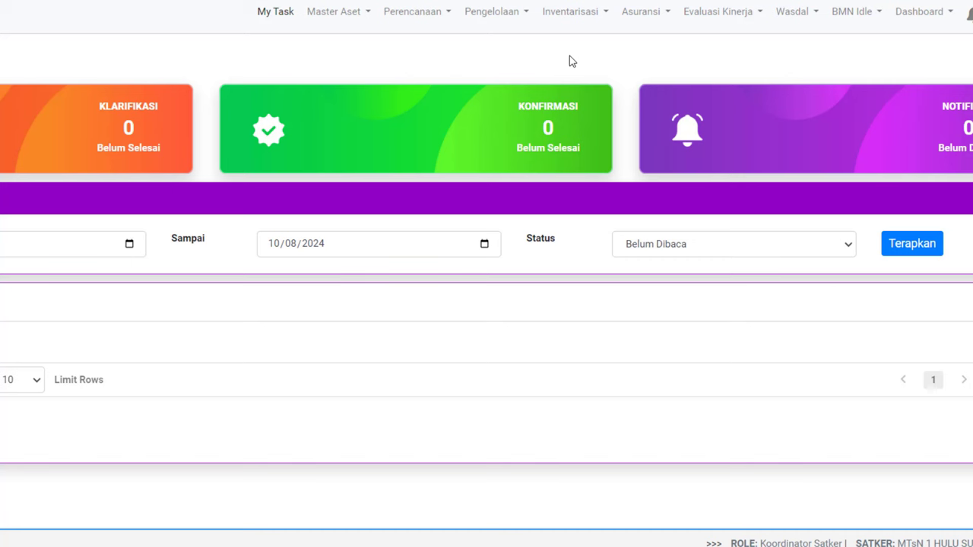
Open the RKBMN Satker list under Perencanaan and display the details of the 2026 ticket
click(437, 17)
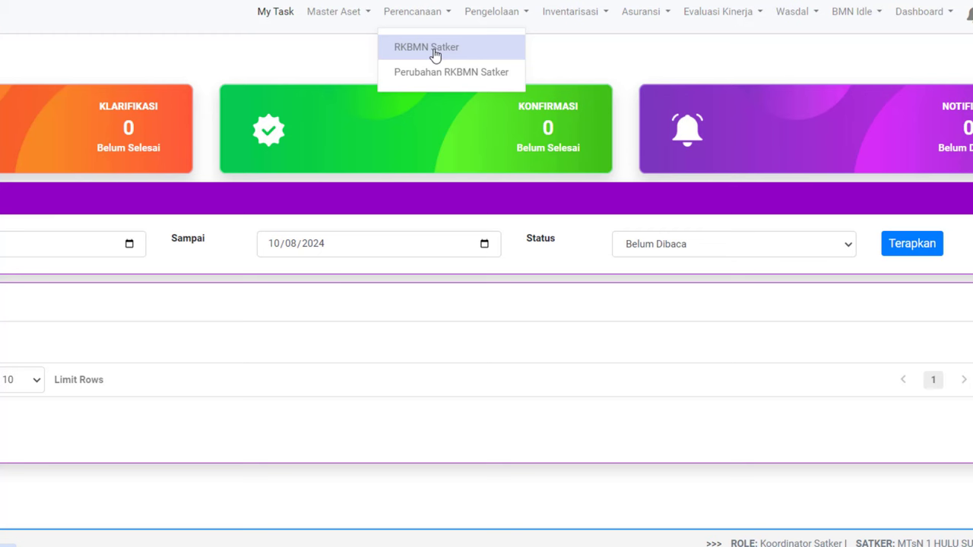
click(435, 49)
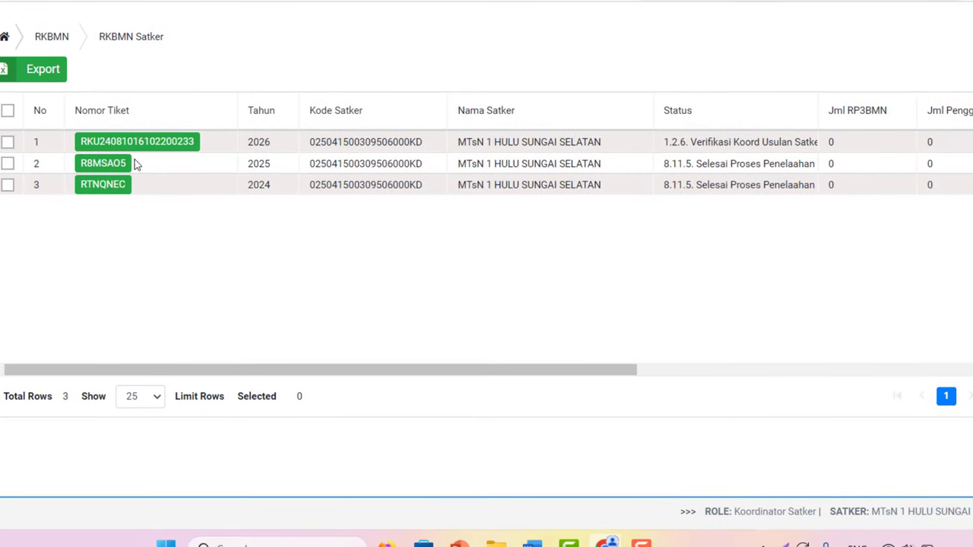
click(112, 149)
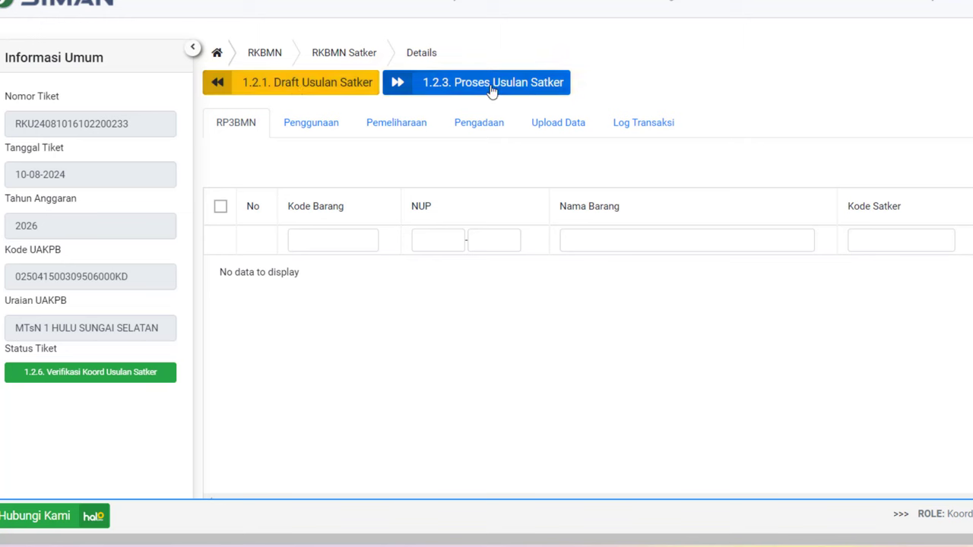
Return the 2026 ticket to 1.2.1. Draft Usulan Satker without entering a Keterangan note
click(283, 85)
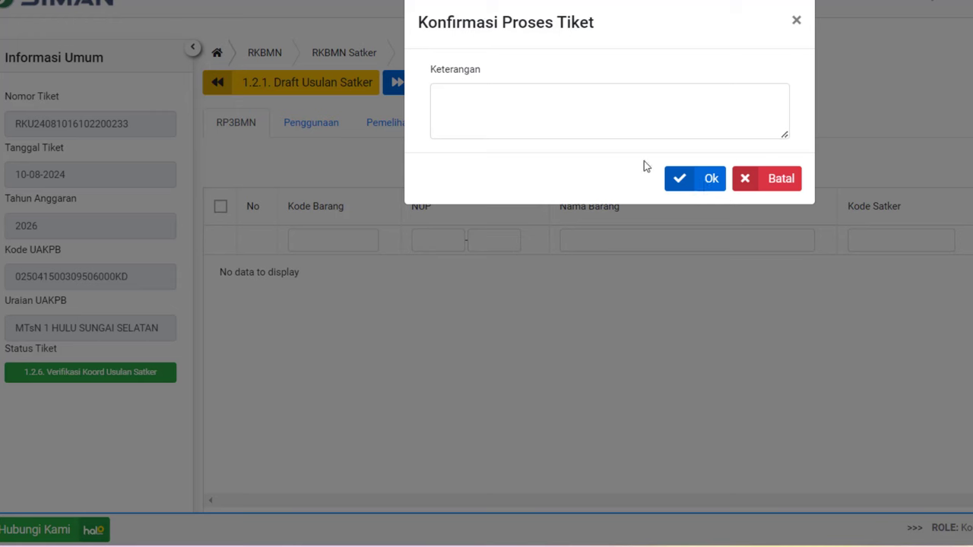
click(708, 187)
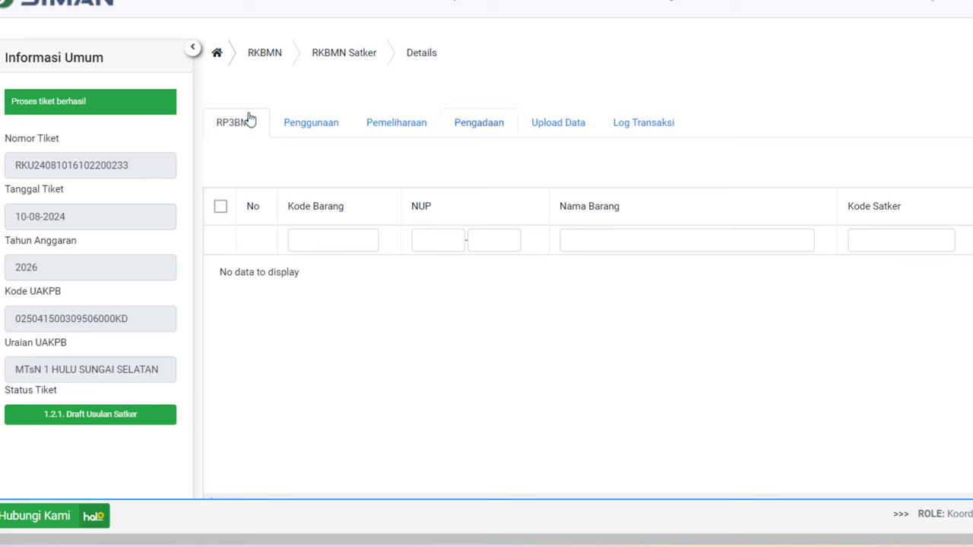
click(76, 417)
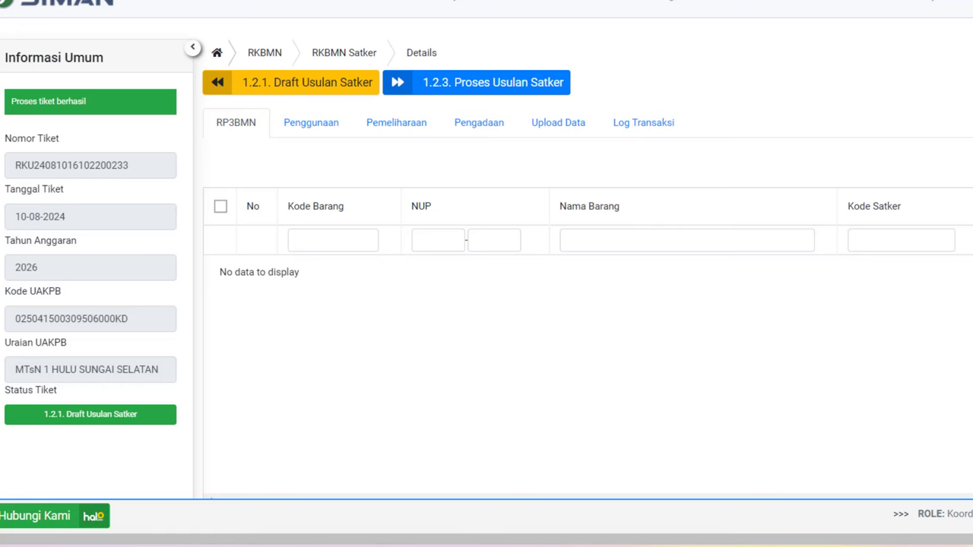
Switch back to the other SIMAN V2 browser window and reload its RKBMN Satker list
mouse_move(652, 533)
click(685, 500)
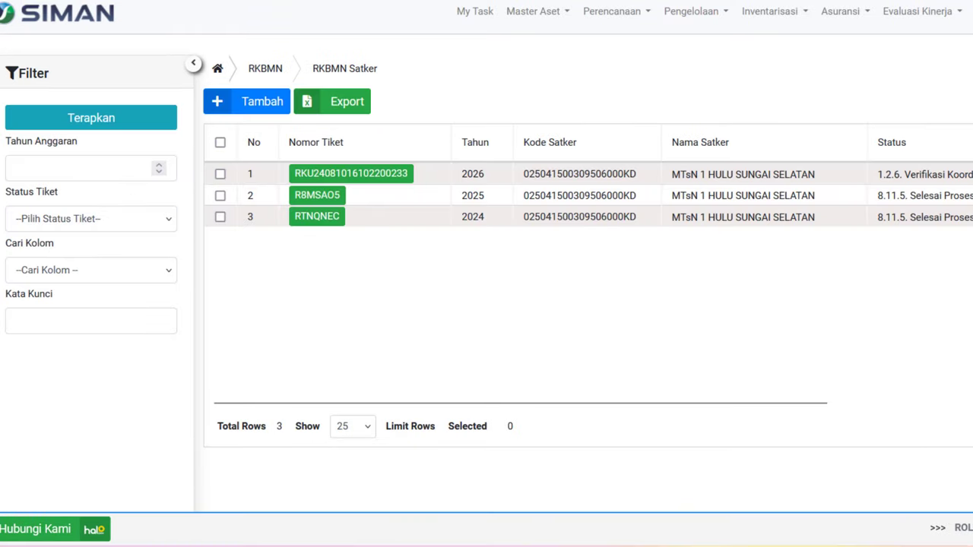
key(F5)
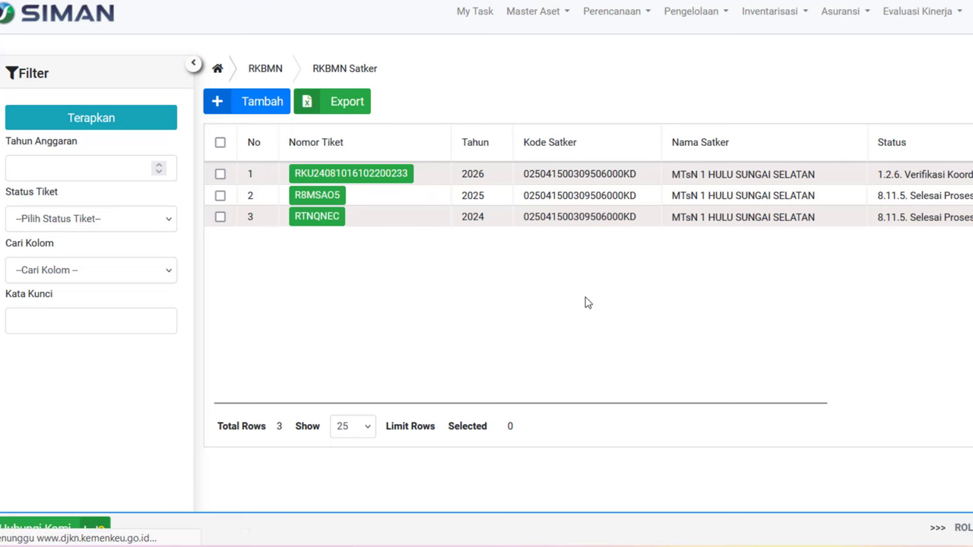